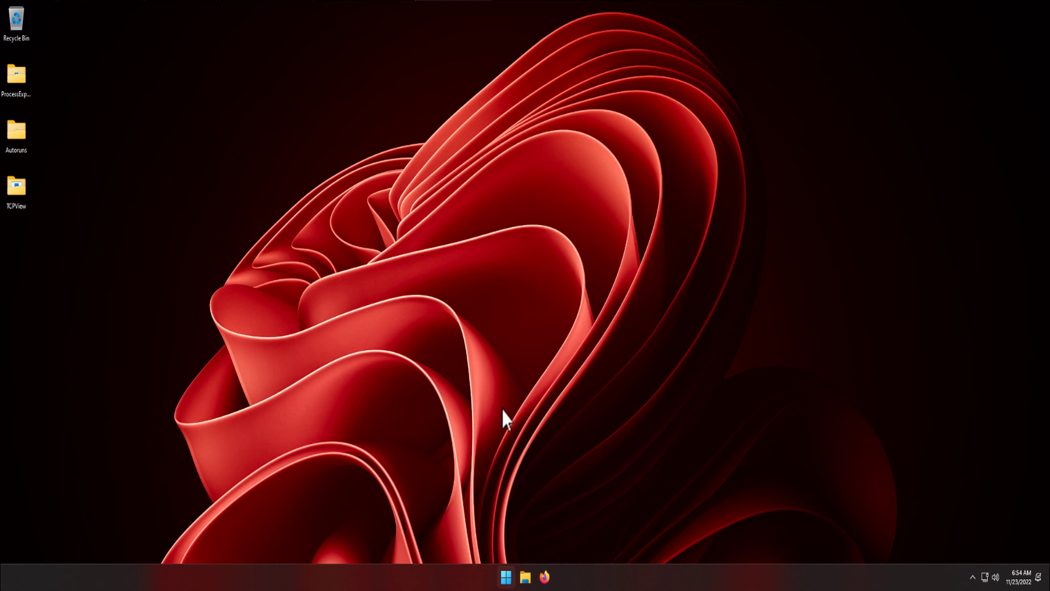
Search the Start menu for cmd.exe and run Command Prompt as administrator
left_click(506, 577)
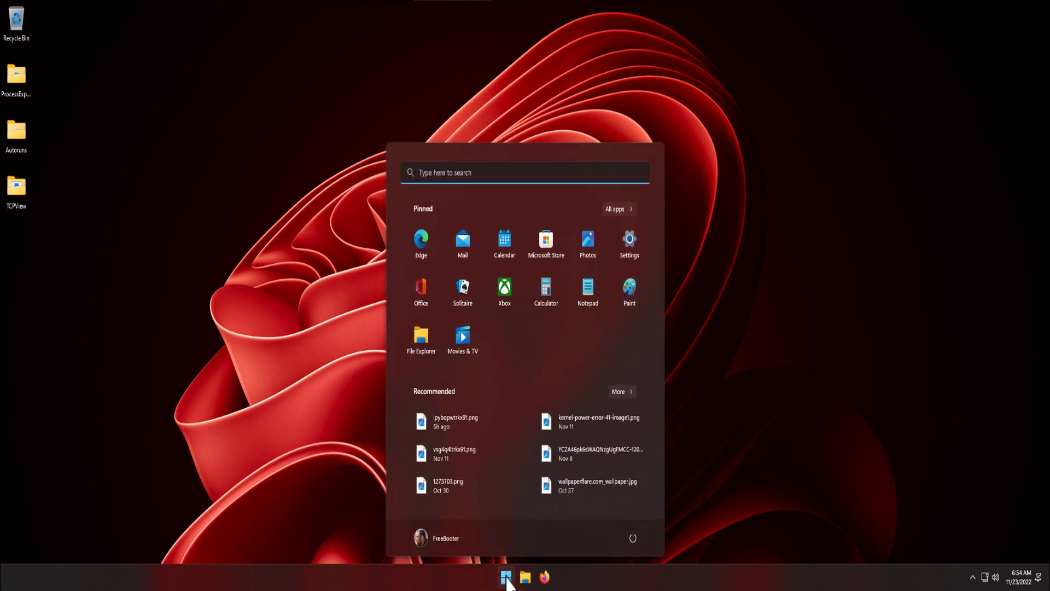
type("c")
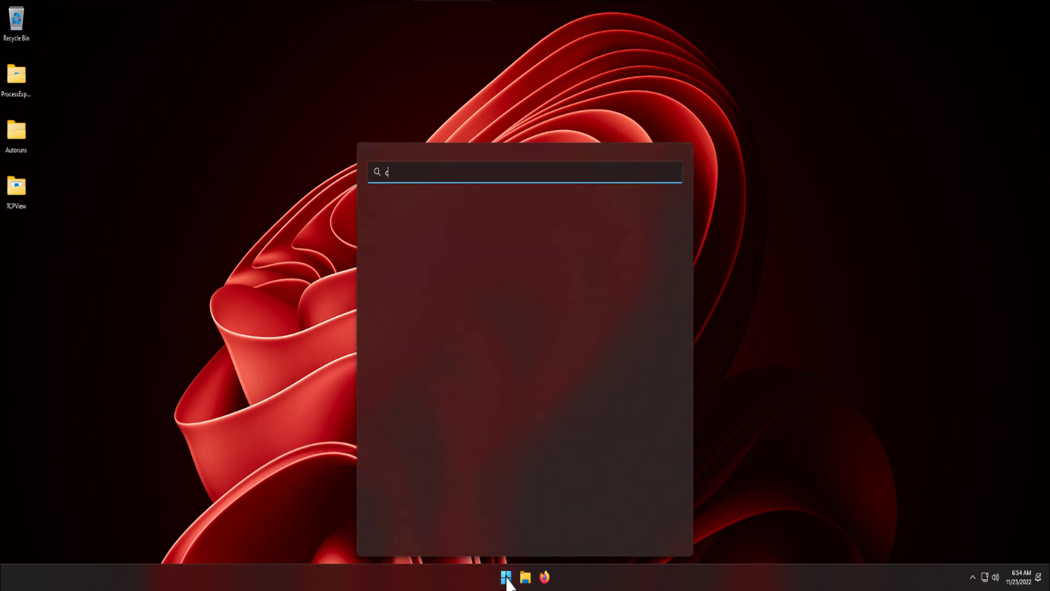
type("md.exe")
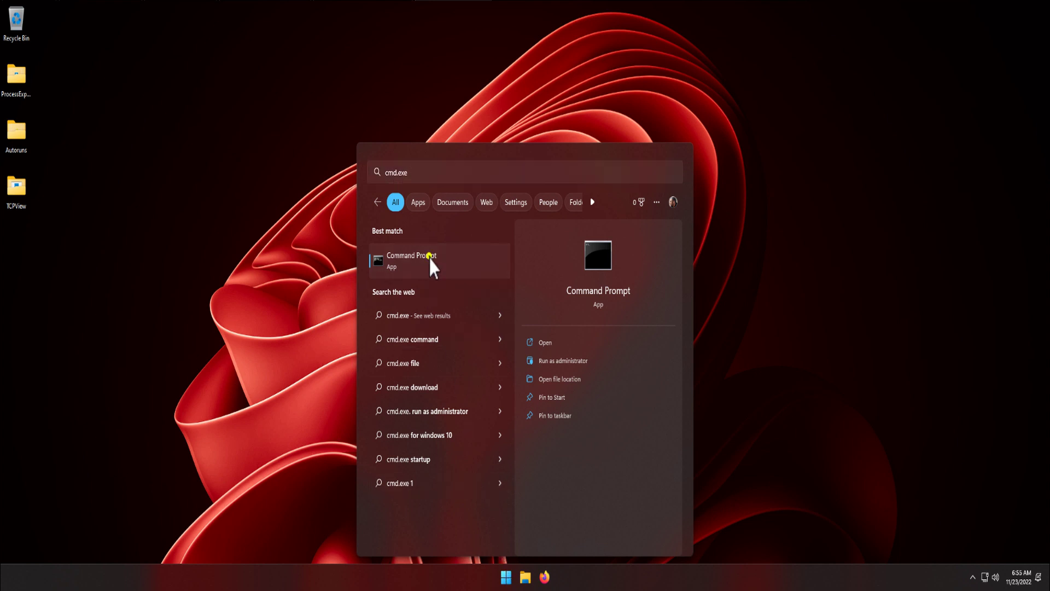
right_click(433, 265)
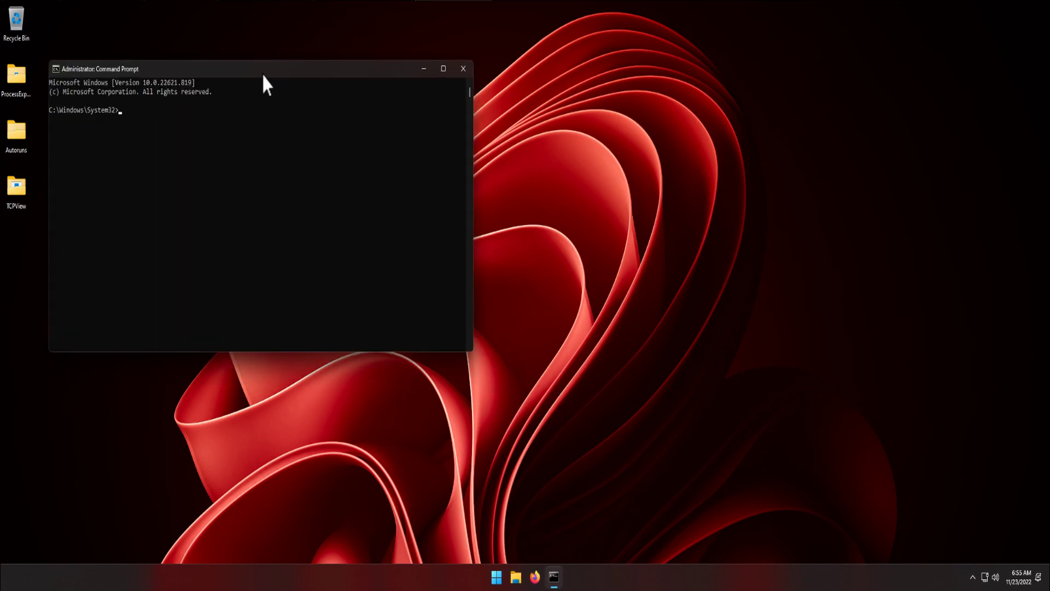
Centre the Command Prompt window and run system.ini to open it in Notepad
left_click_drag(264, 72, 504, 93)
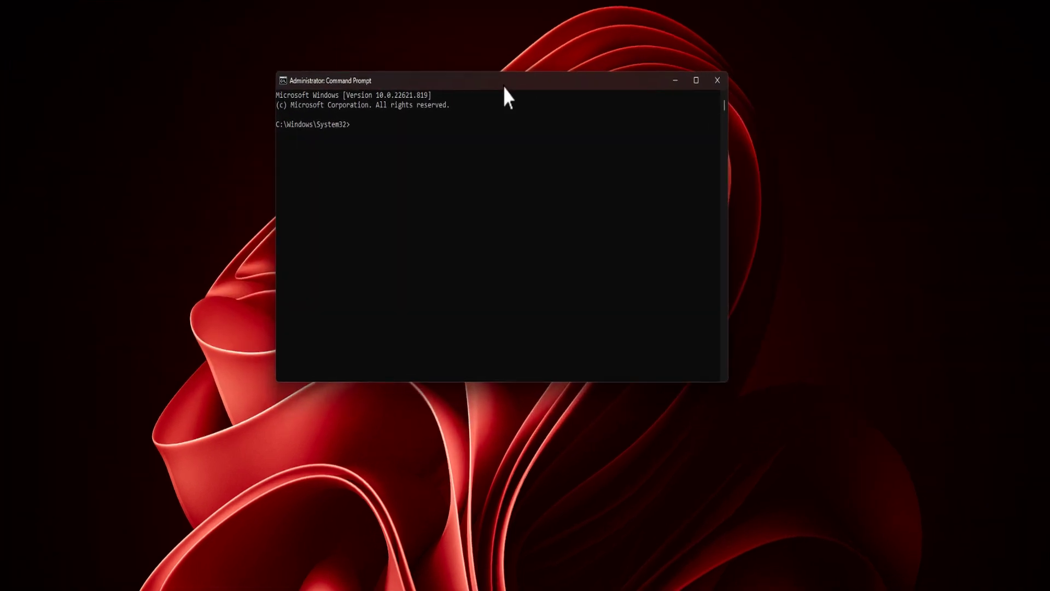
type("sy")
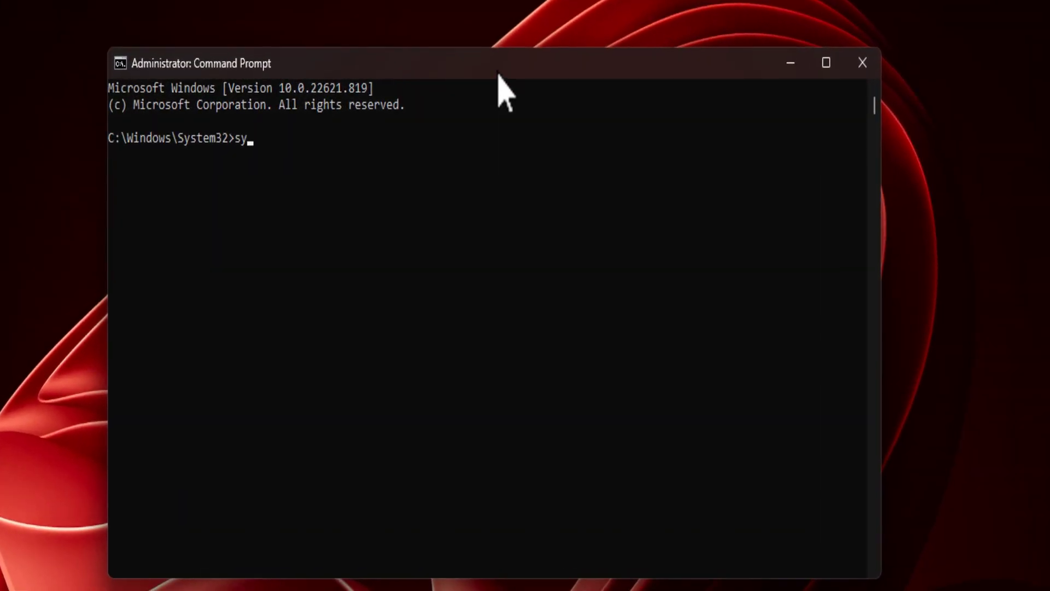
type("stem.ini")
key("Return")
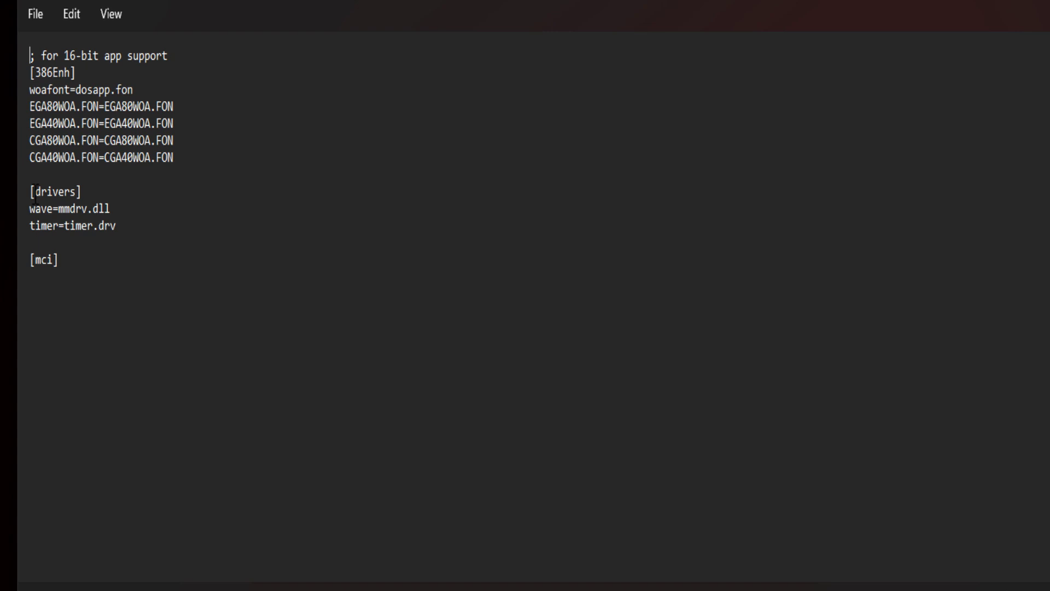
Highlight the [drivers] lines in system.ini, then close Notepad and Command Prompt
mouse_move(34, 191)
left_mouse_down()
mouse_move(111, 209)
mouse_move(98, 226)
mouse_move(23, 188)
left_mouse_up()
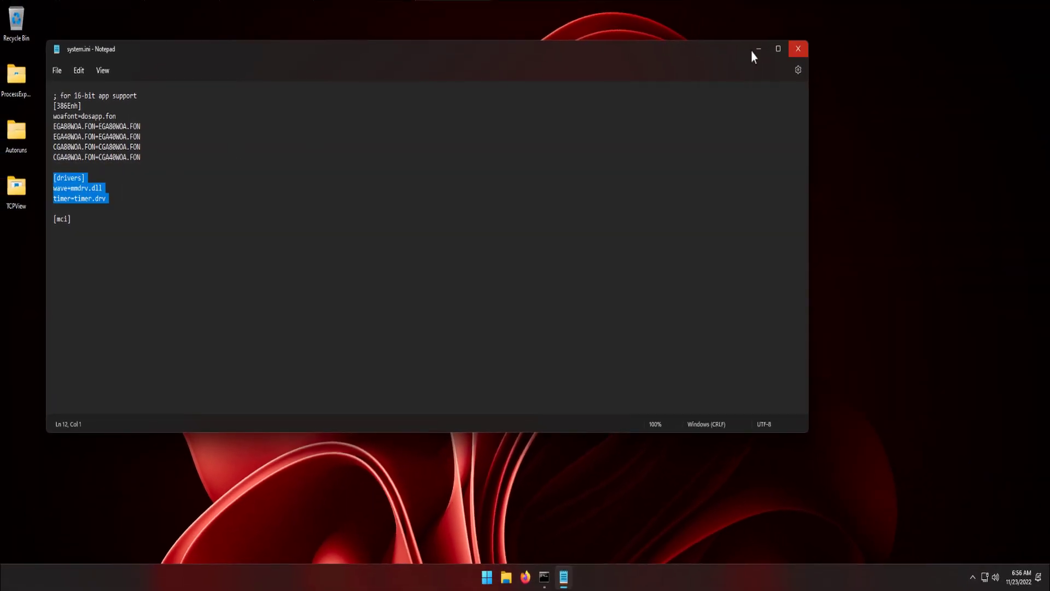
left_click(799, 47)
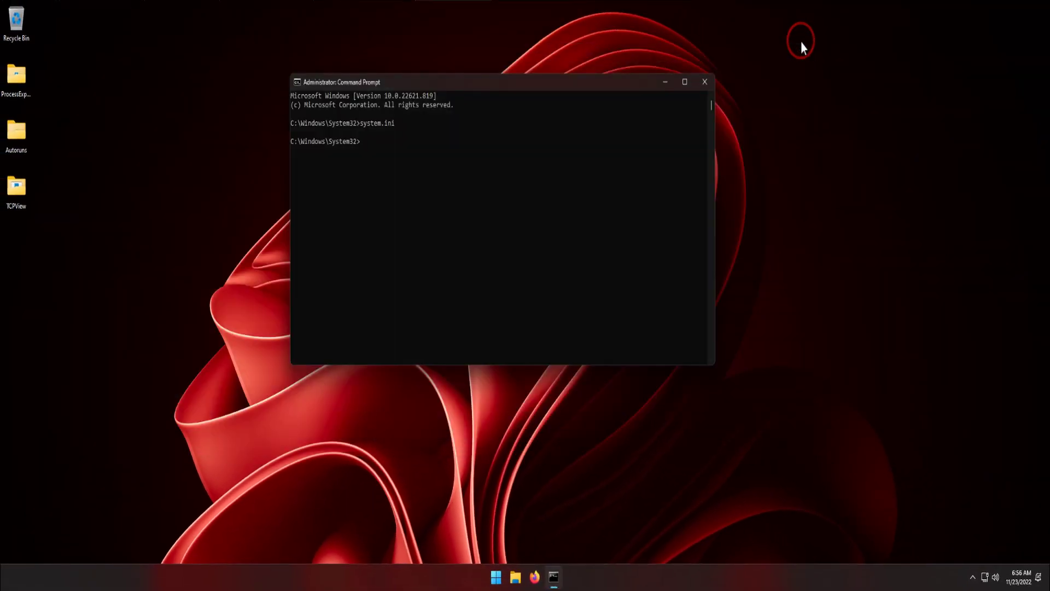
left_click(706, 83)
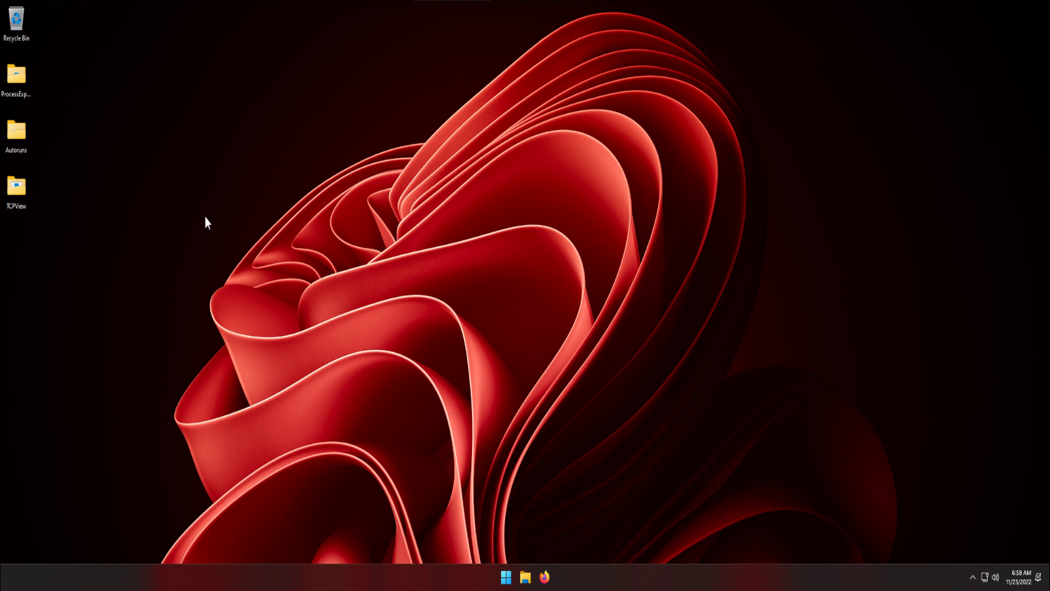
Run procexp.exe from the ProcessExplorer folder as administrator, accept the EULA, and close the folder
double_click(19, 80)
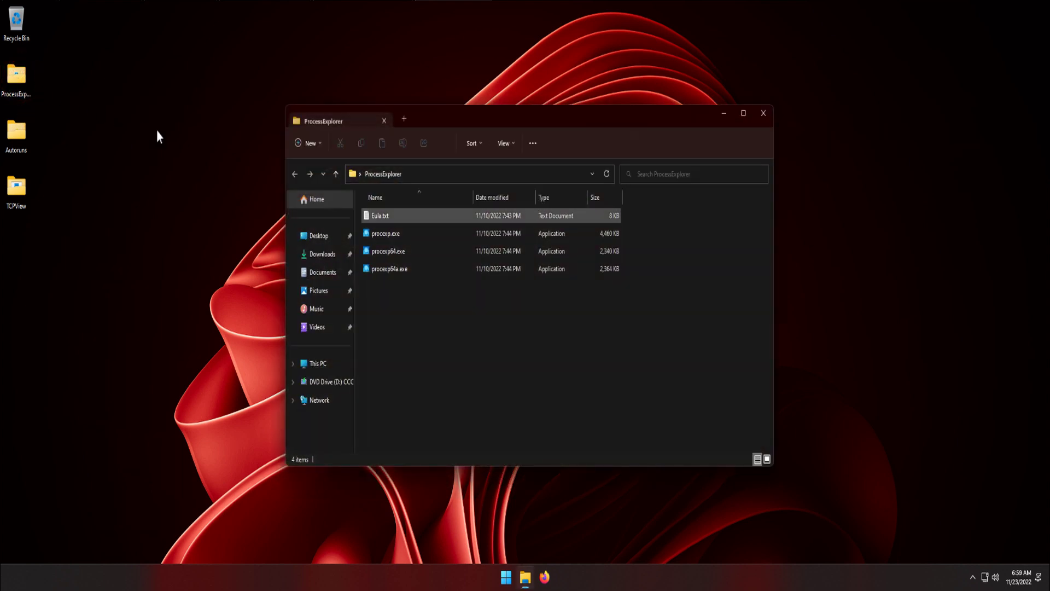
left_click(447, 241)
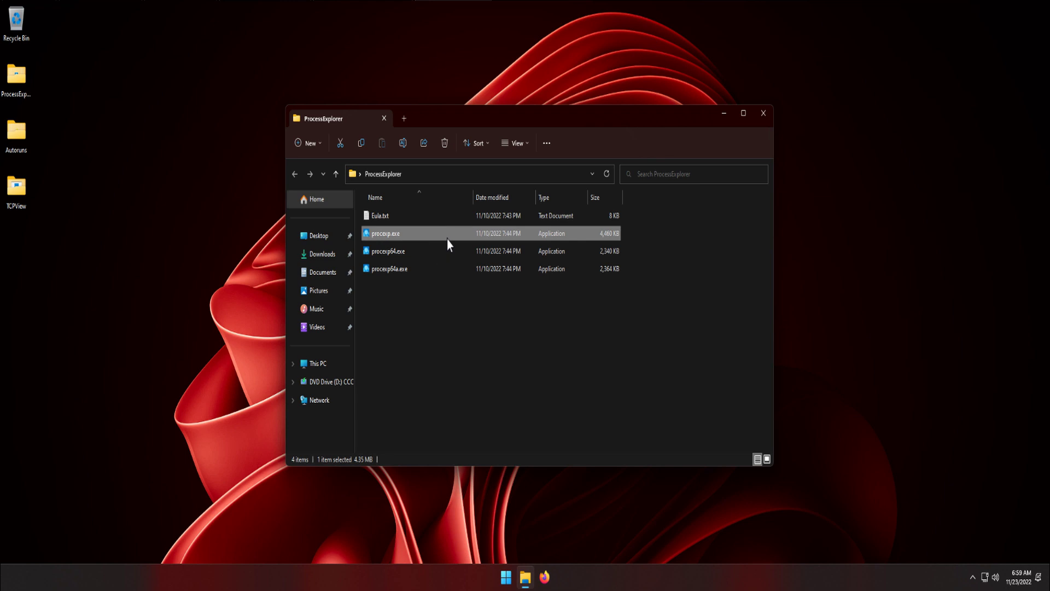
right_click(447, 240)
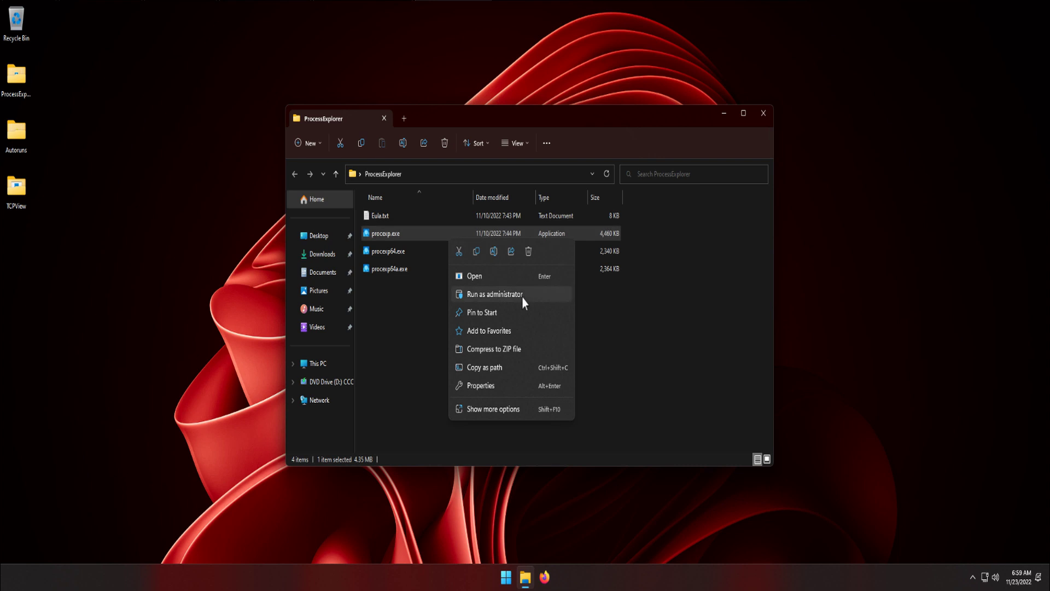
left_click(521, 295)
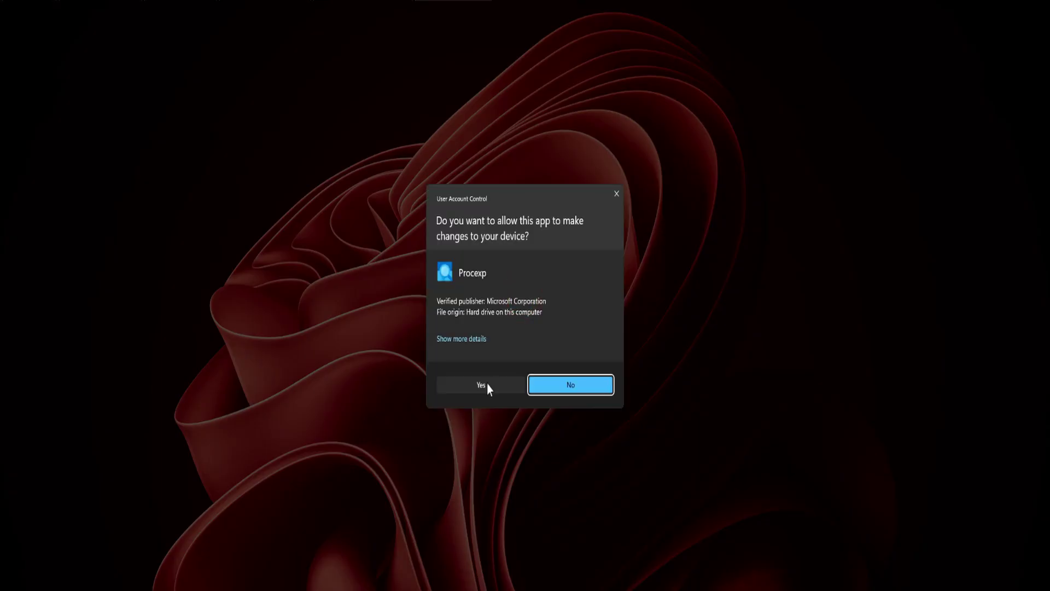
left_click(481, 384)
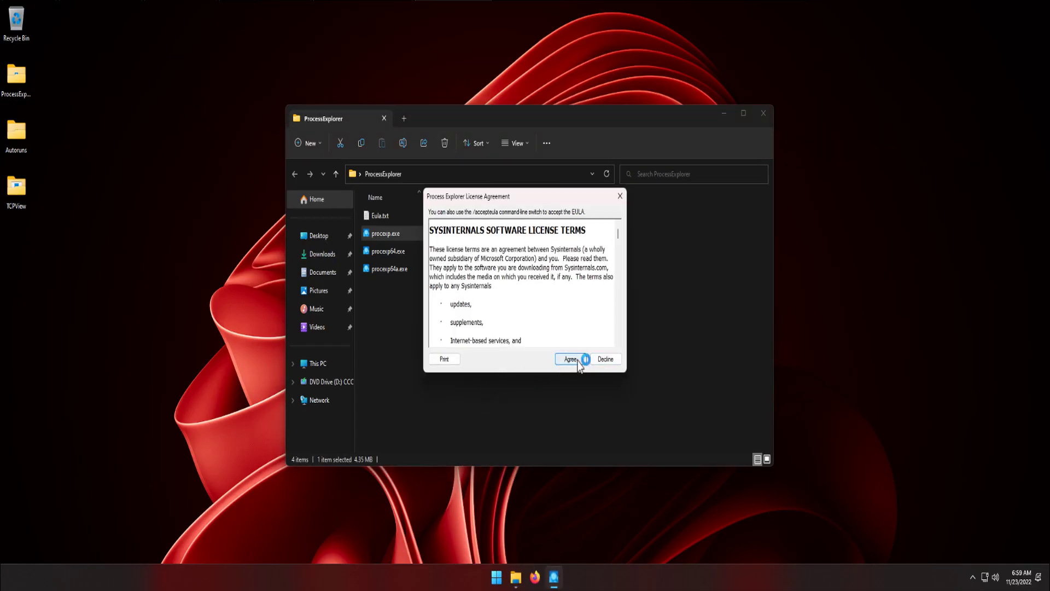
left_click(578, 361)
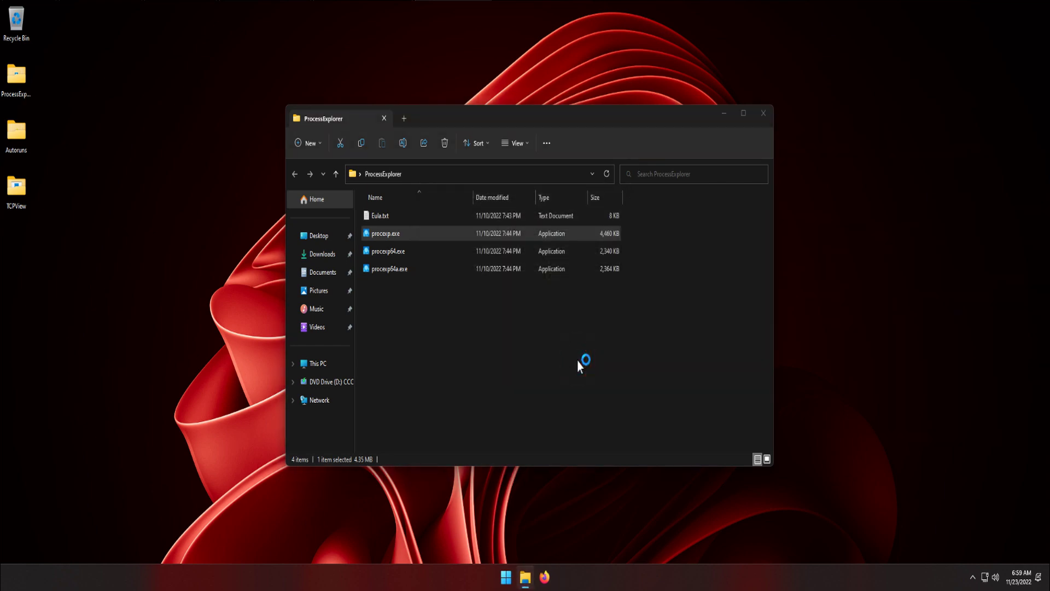
left_click(764, 112)
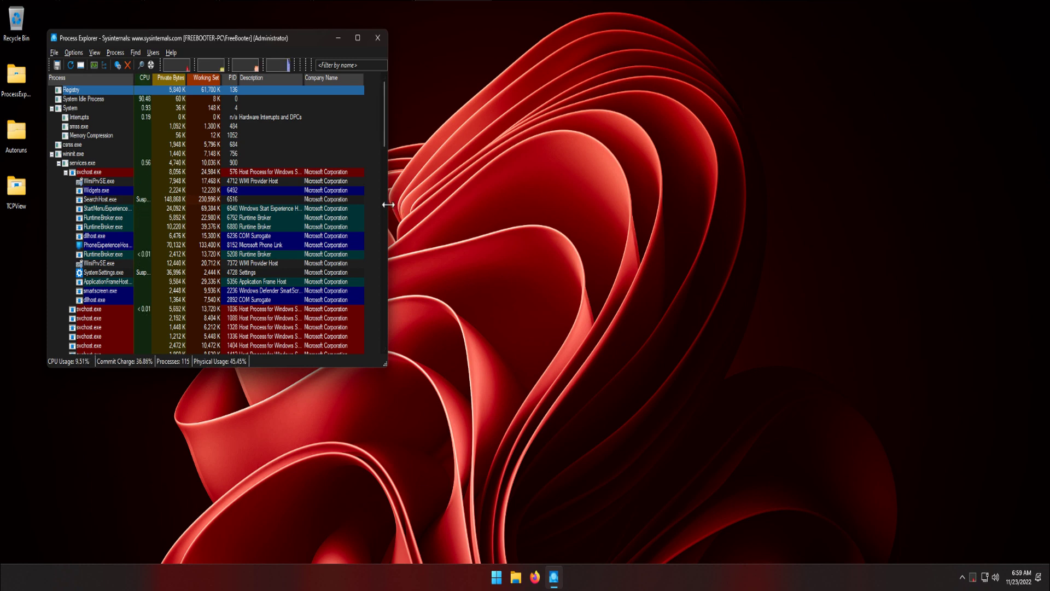
Widen, centre and lengthen the Process Explorer window to show all process columns
left_click_drag(389, 205, 607, 239)
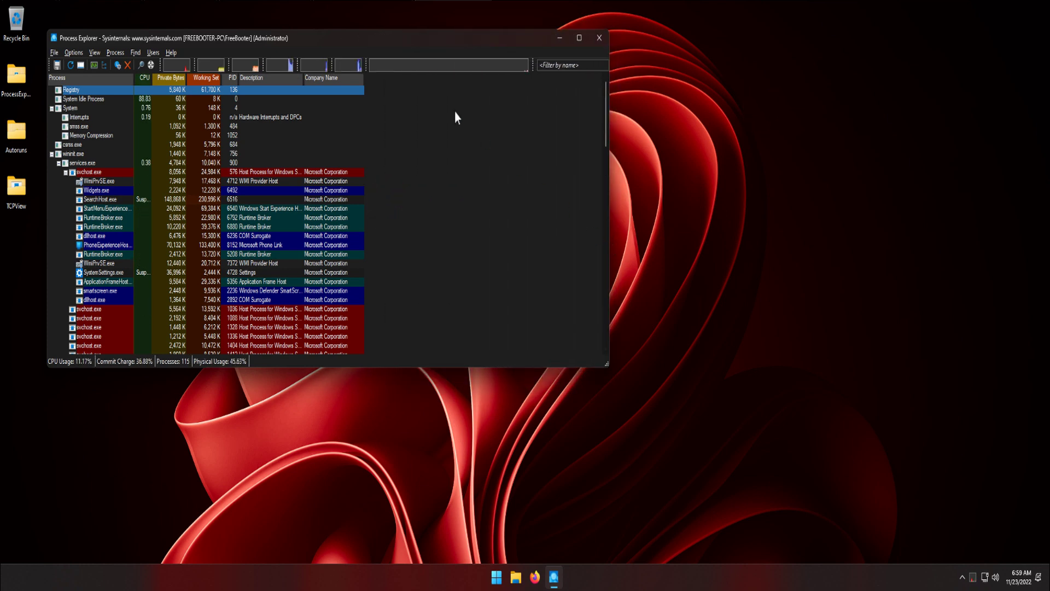
left_click(372, 41)
left_click_drag(372, 41, 608, 70)
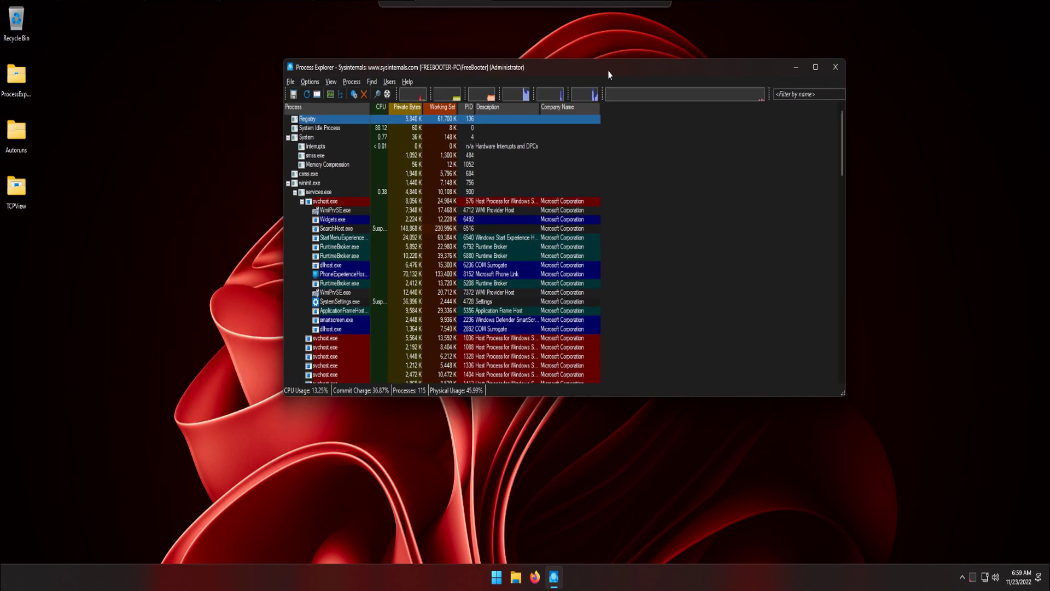
left_click_drag(631, 397, 653, 502)
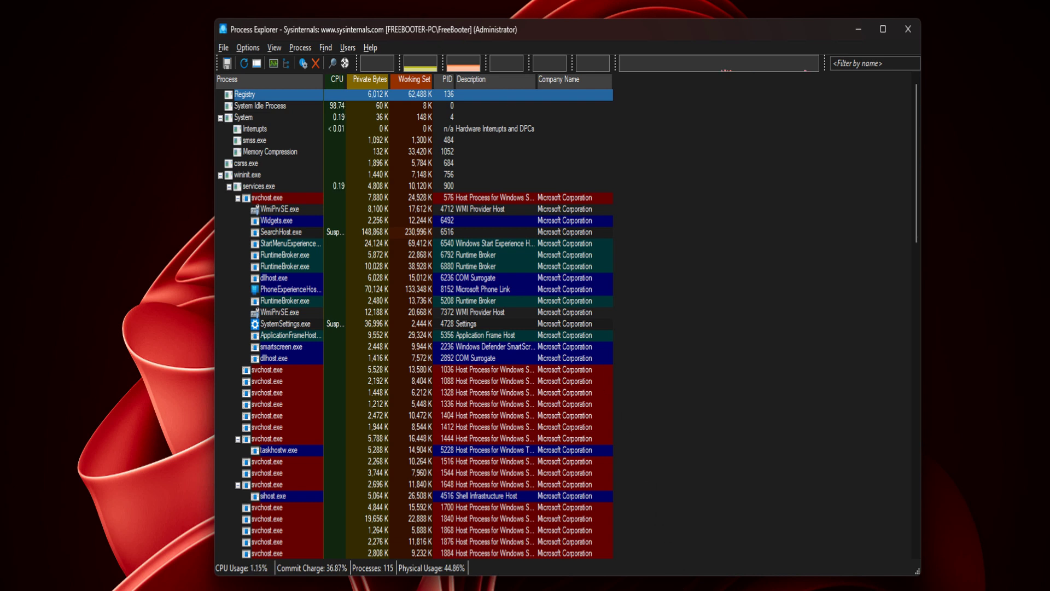
Enable Options > Verify Image Signatures, adding the Verified Signer column
left_click(262, 49)
key("Down")
key("Down")
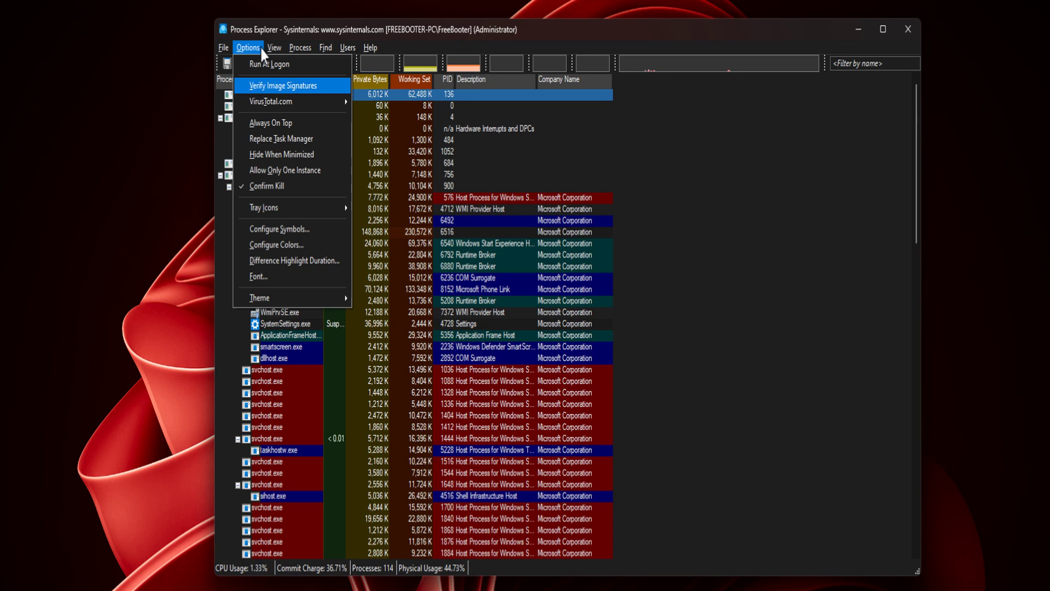
left_click(324, 92)
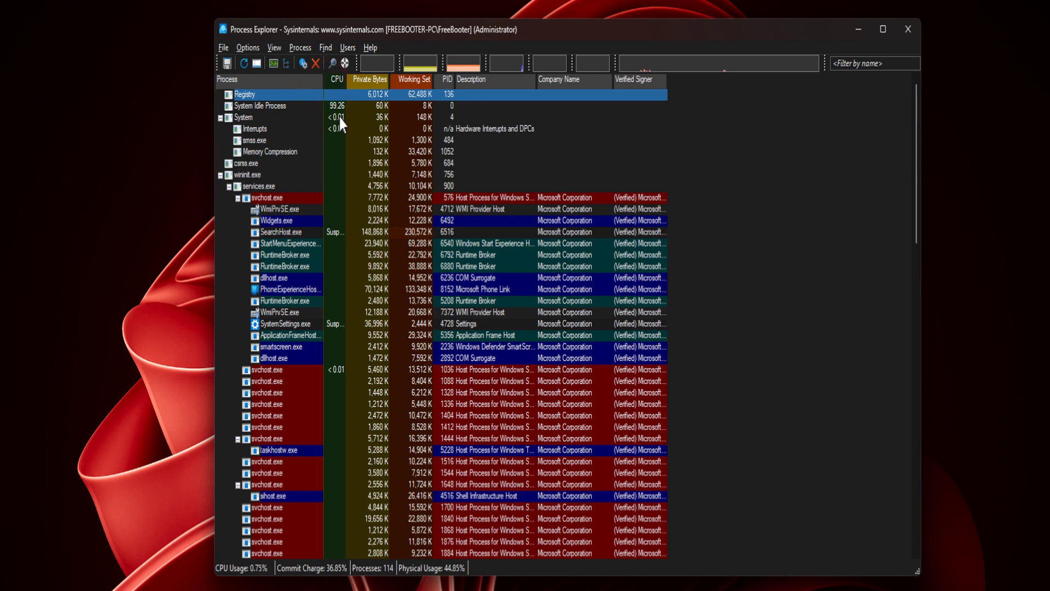
left_click(258, 49)
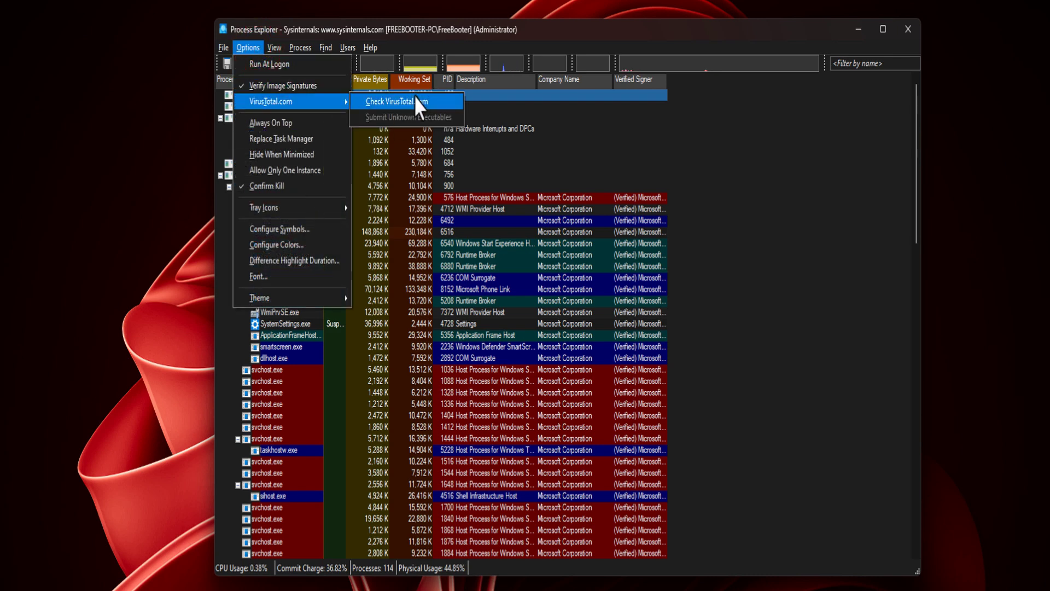
Enable VirusTotal checks with Submit Unknown Executables, then widen the Verified Signer and VirusTotal columns
left_click(448, 103)
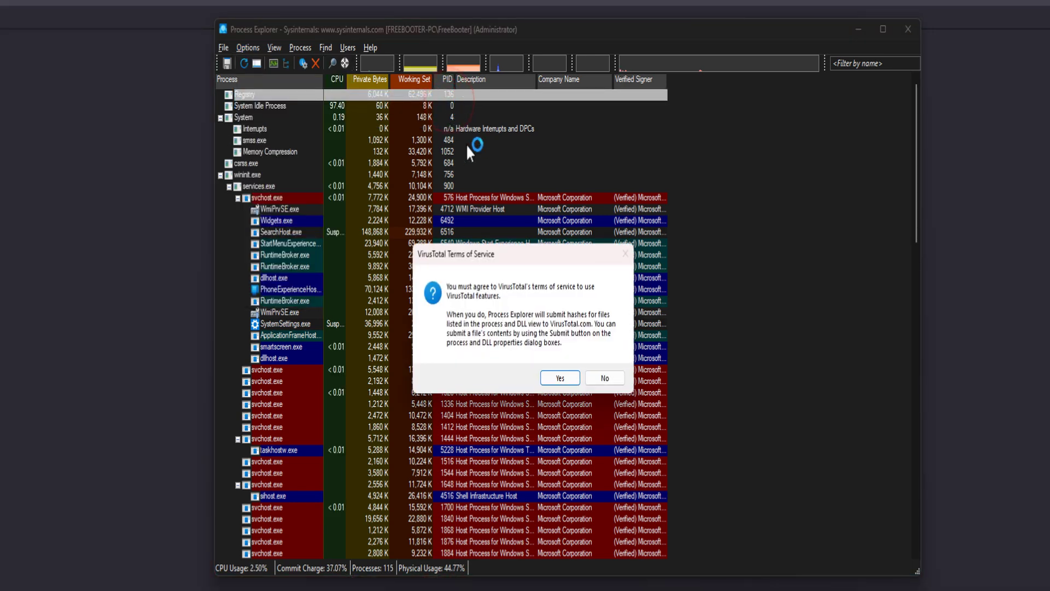
left_click(560, 378)
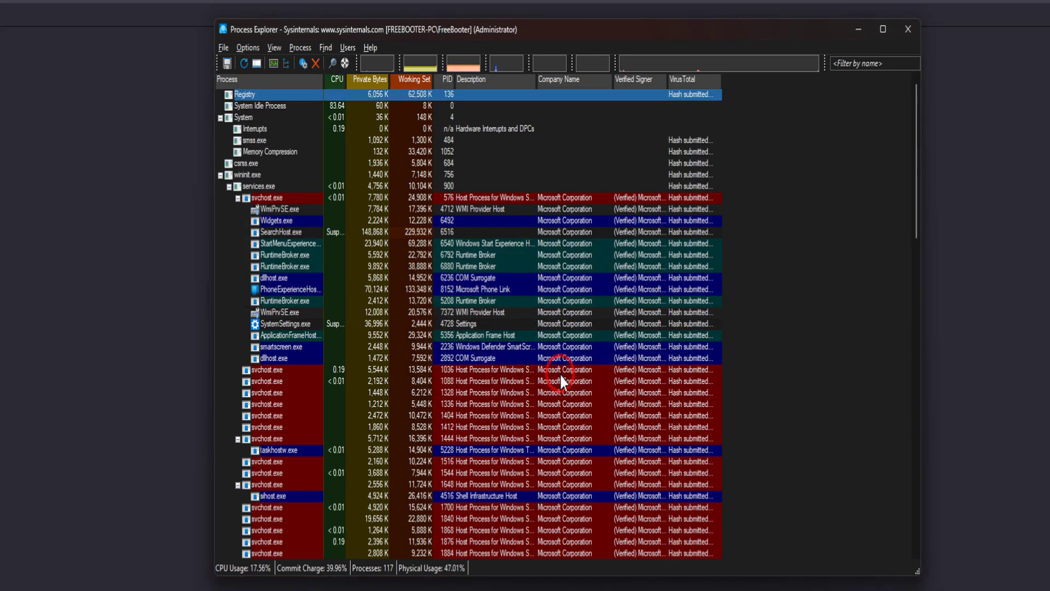
left_click(251, 47)
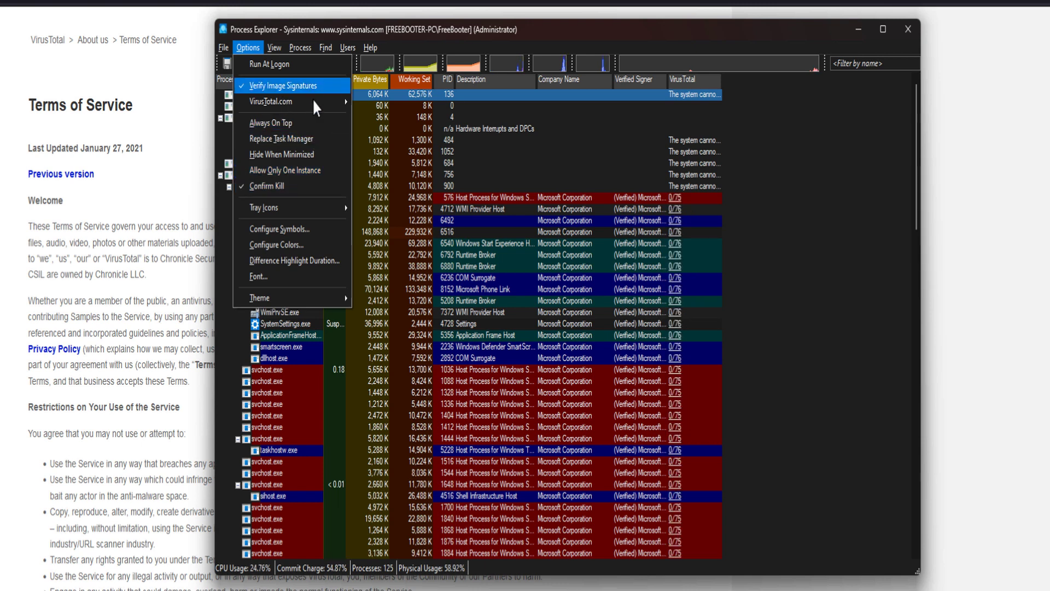
mouse_move(313, 99)
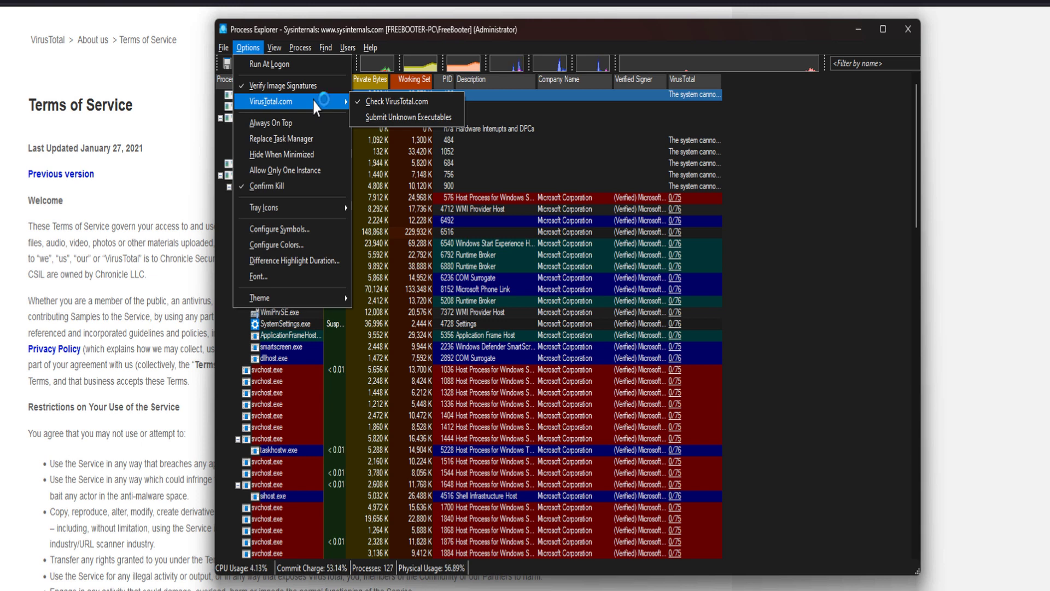
left_click(454, 120)
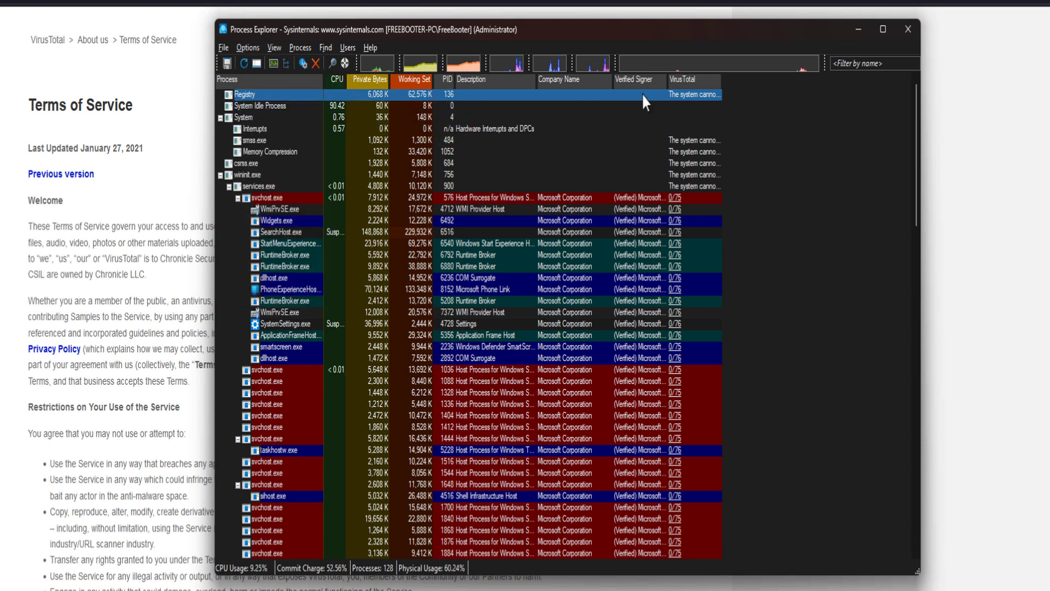
left_click_drag(720, 80, 810, 94)
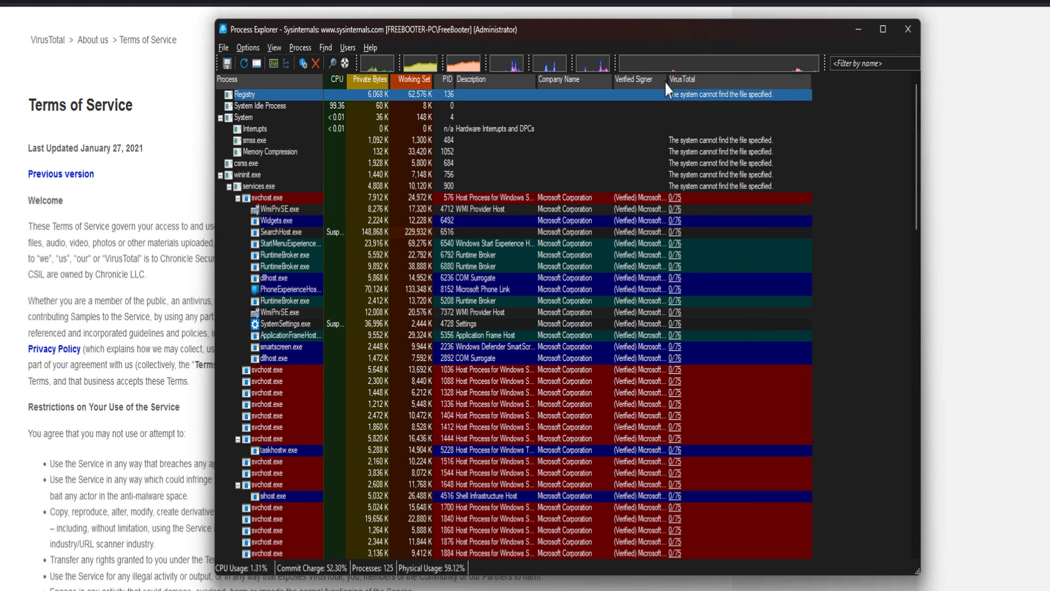
left_click_drag(666, 83, 731, 83)
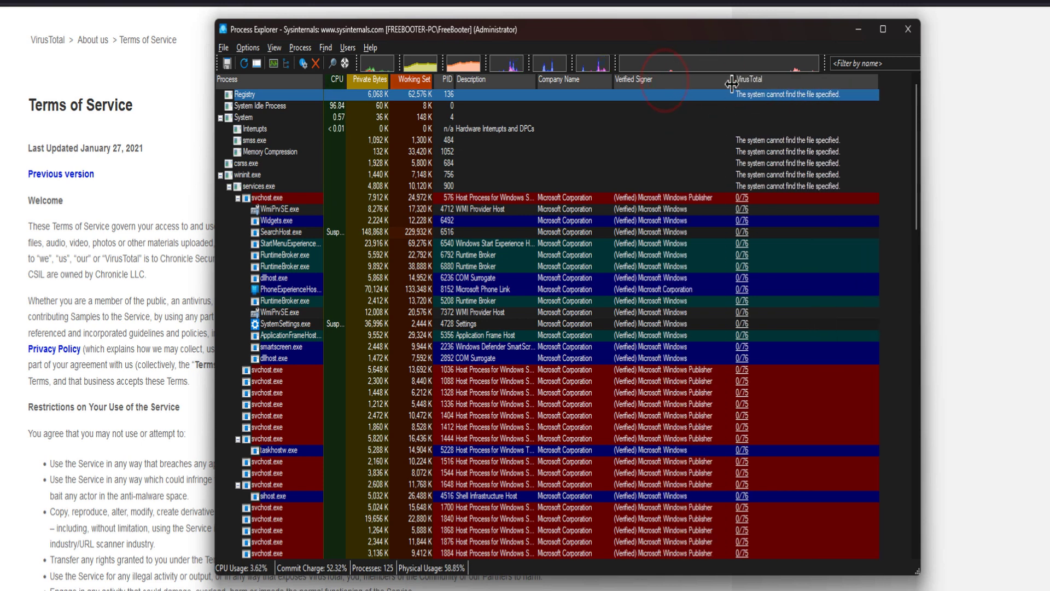
Check the PhoneExperienceHost process on VirusTotal, then open the Autoruns folder
key("p")
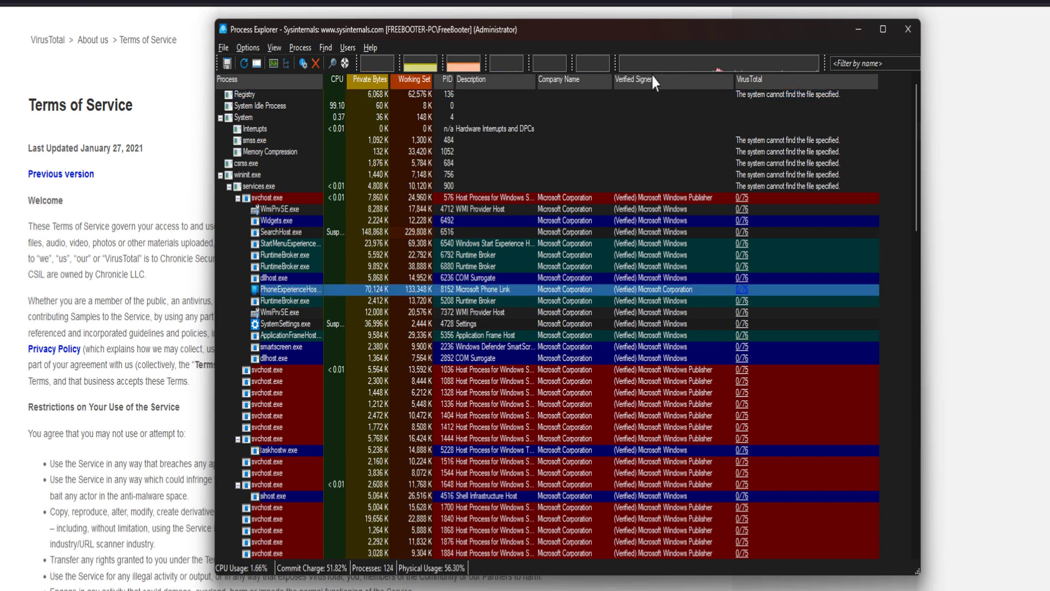
scroll(641, 300, "down", 1)
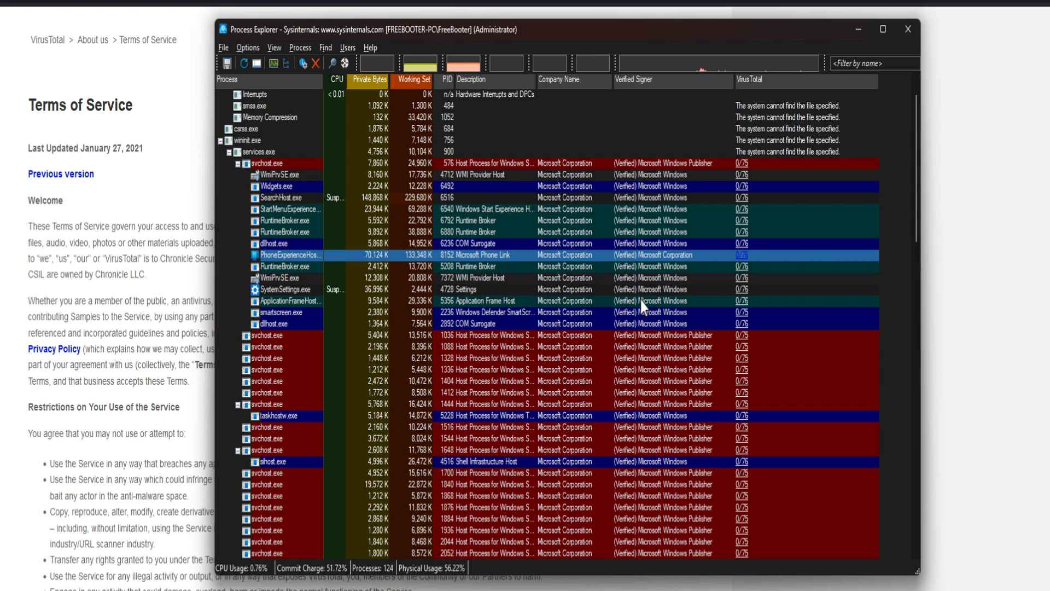
scroll(641, 300, "up", 2)
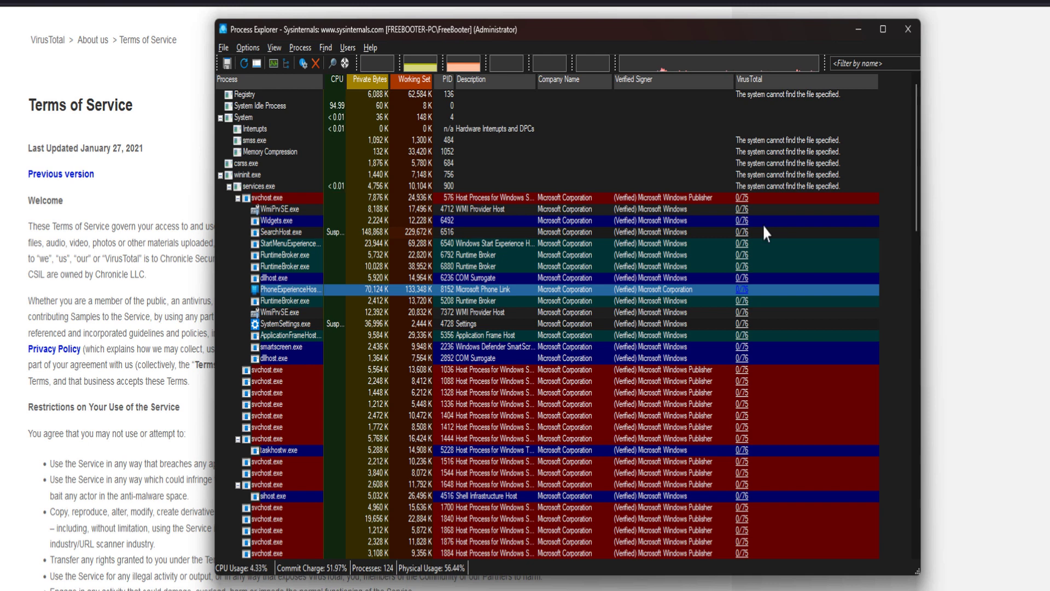
right_click(707, 288)
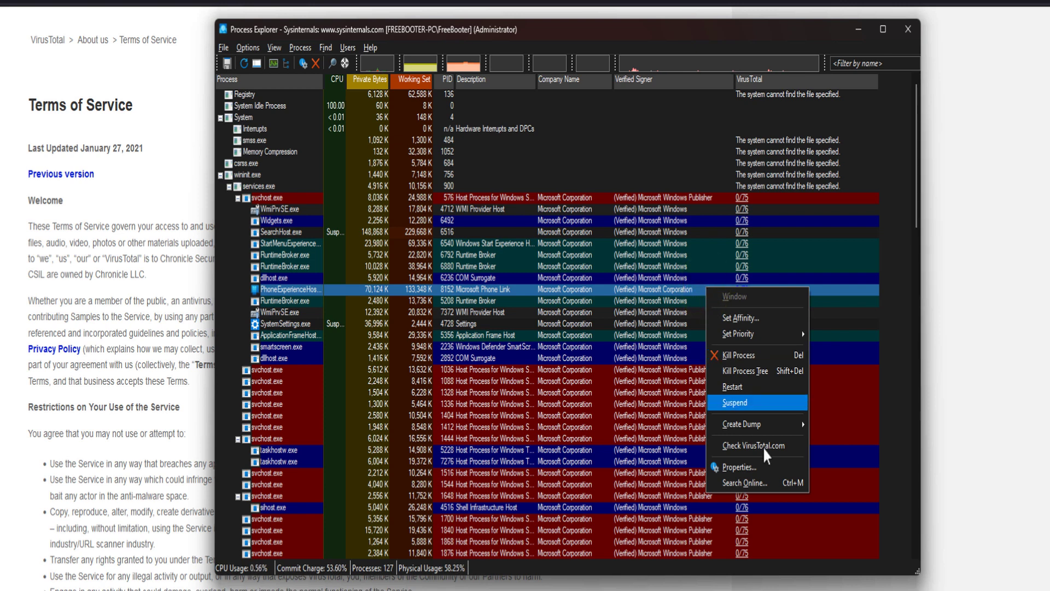
left_click(776, 482)
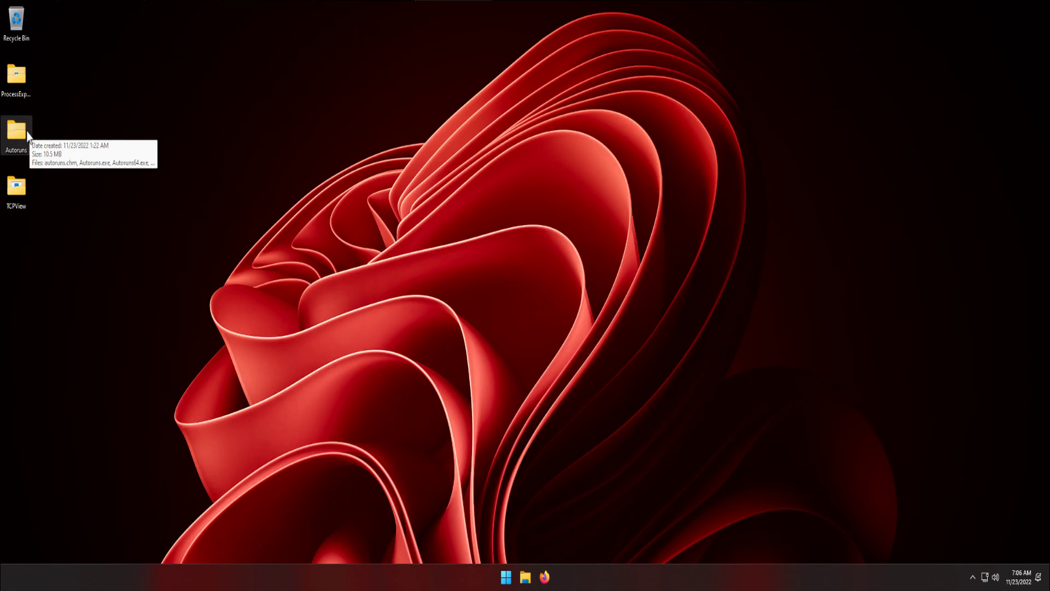
double_click(24, 133)
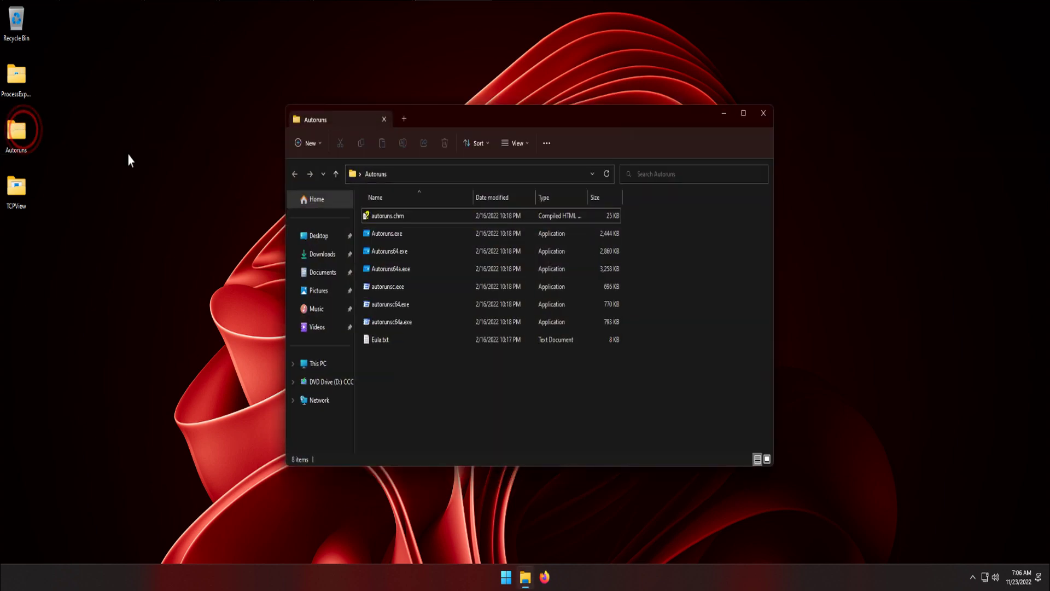
Run Autoruns.exe as administrator and approve the UAC prompt
left_click(503, 238)
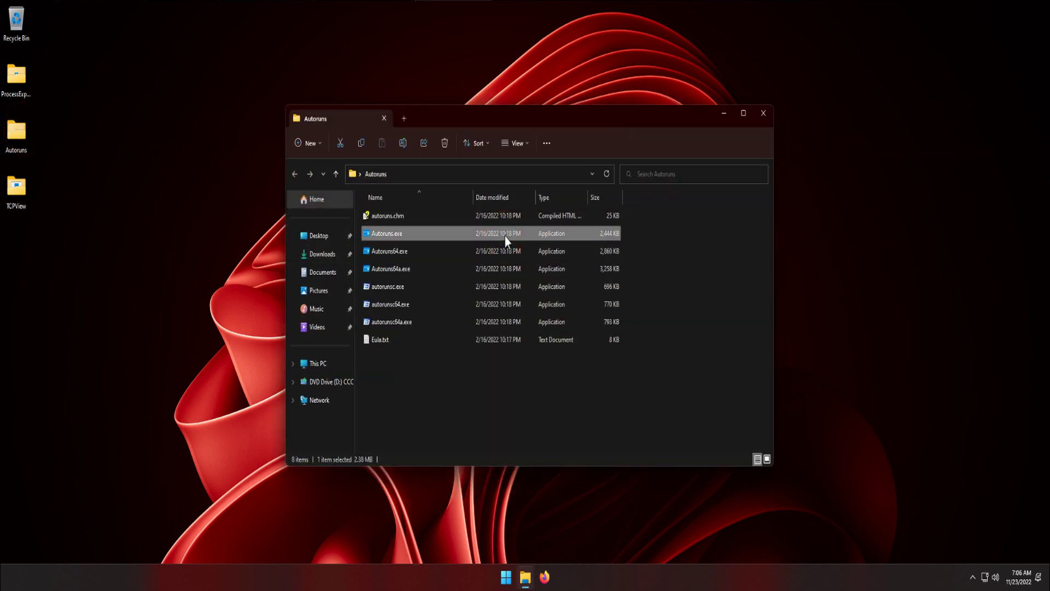
right_click(504, 236)
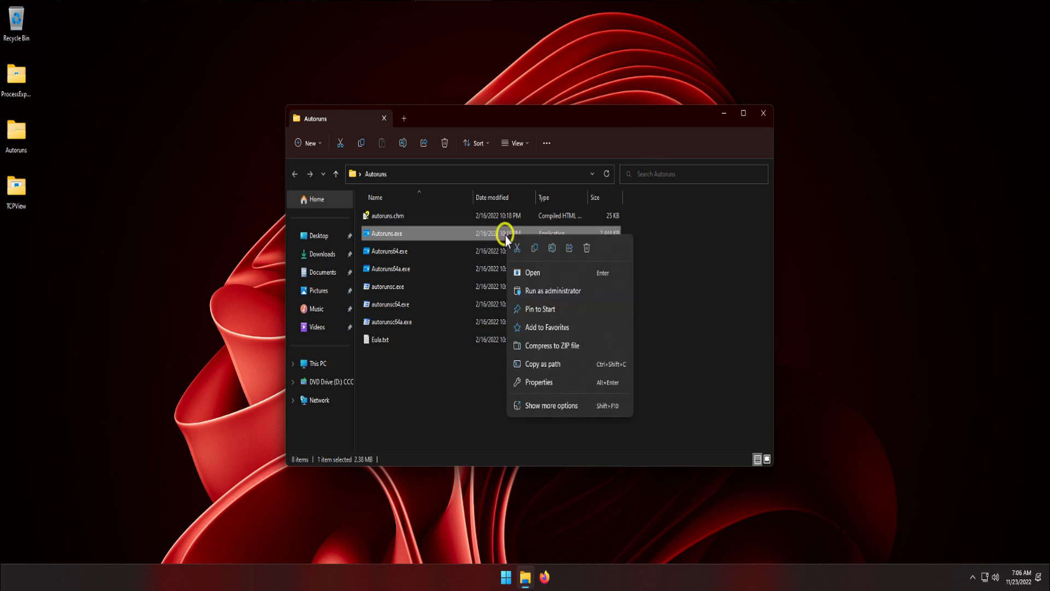
left_click(593, 294)
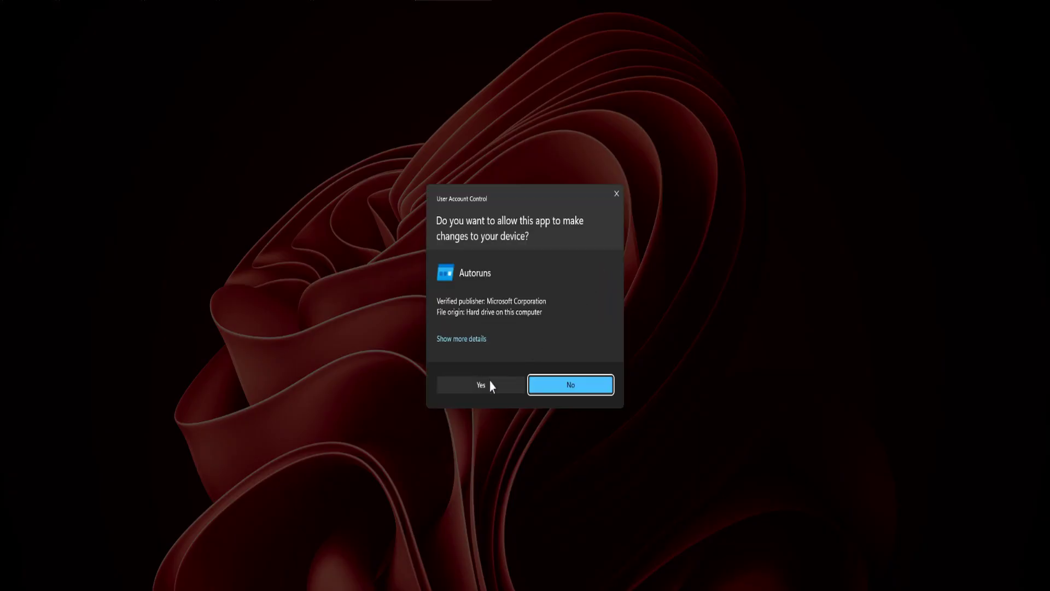
left_click(490, 383)
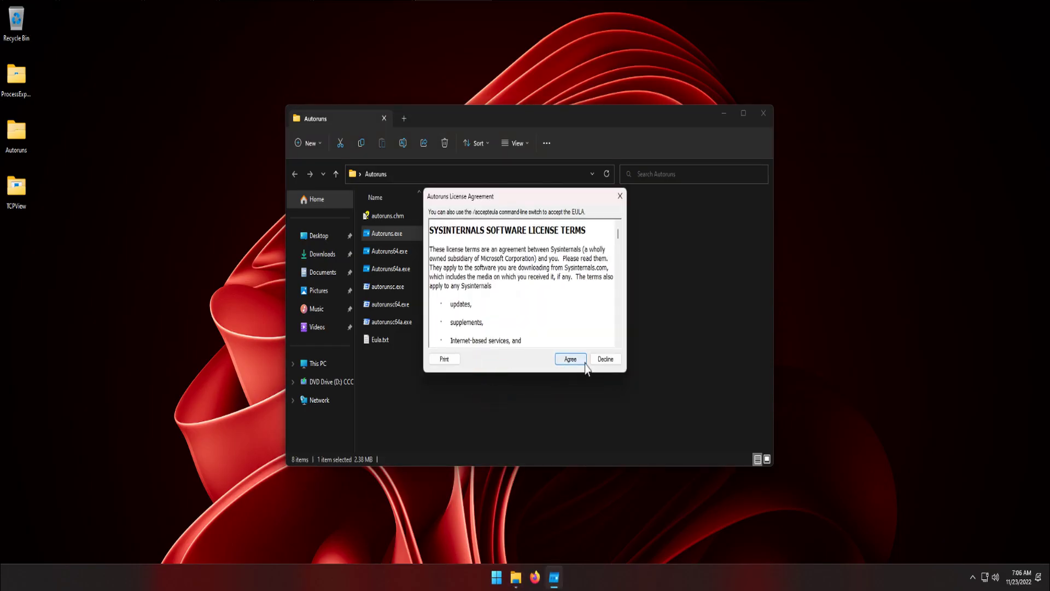
Accept the Autoruns licence and turn on Options > Hide Microsoft Entries
left_click(584, 361)
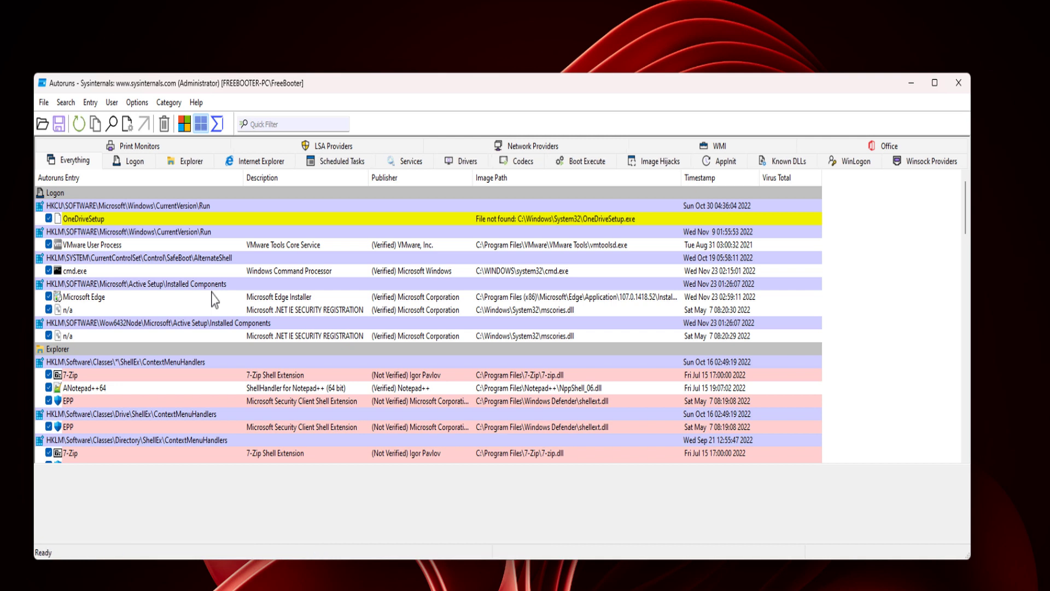
left_click(143, 108)
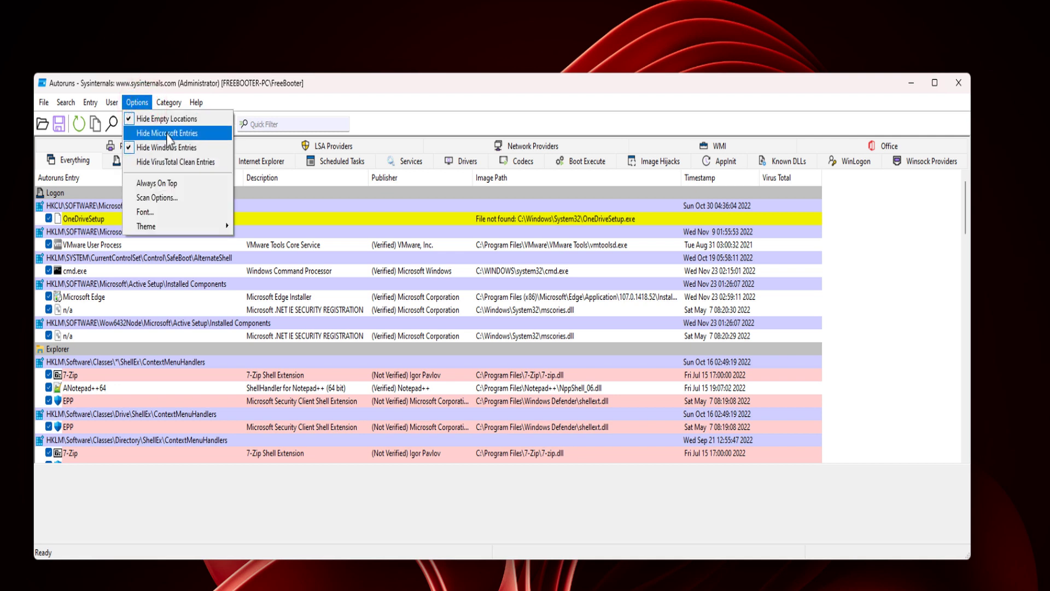
key("Up")
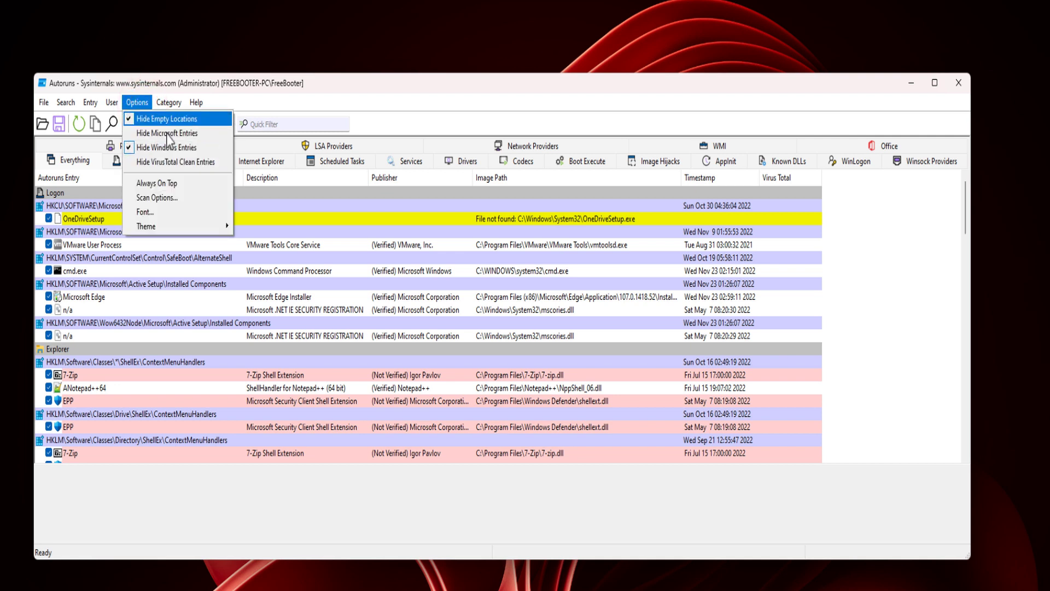
key("Up")
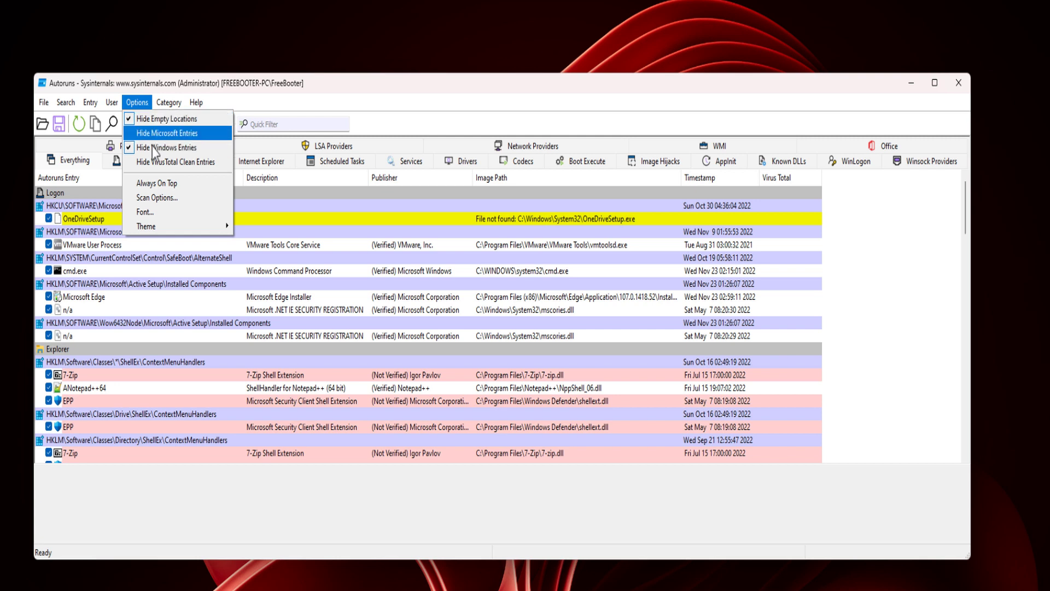
left_click(180, 133)
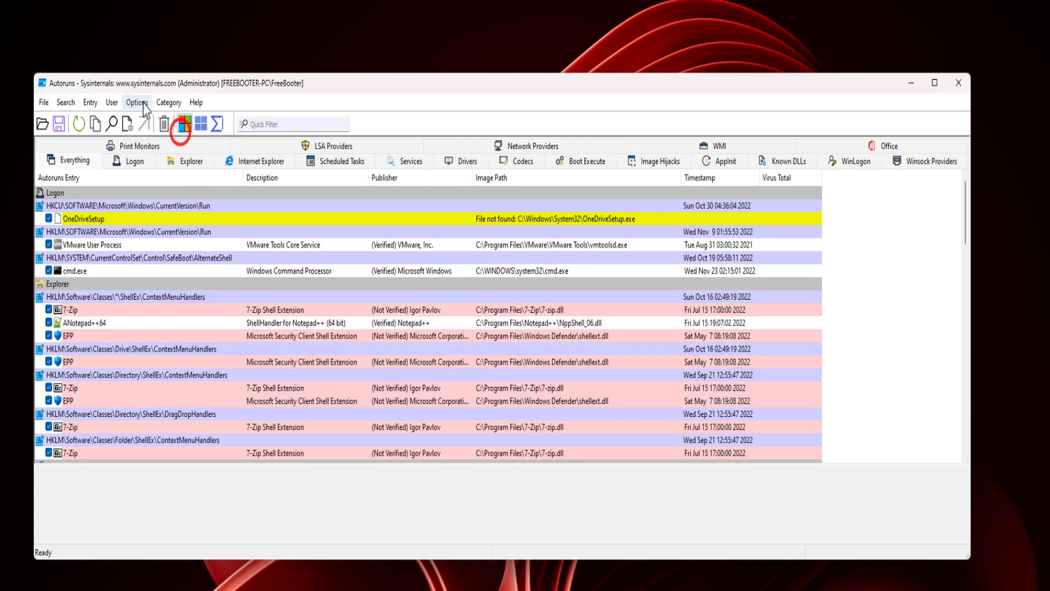
left_click(143, 103)
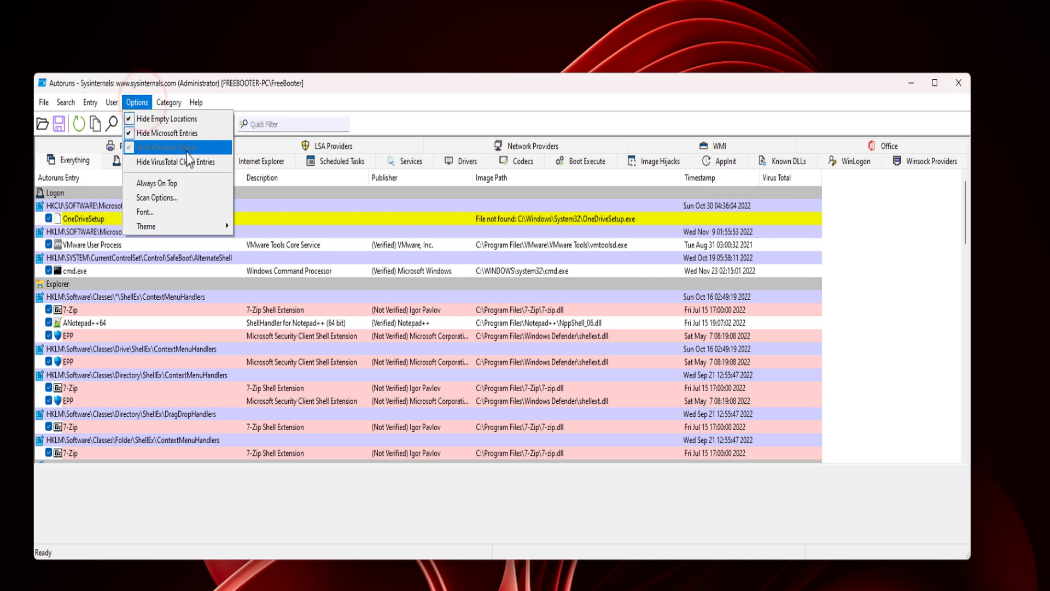
key("Down")
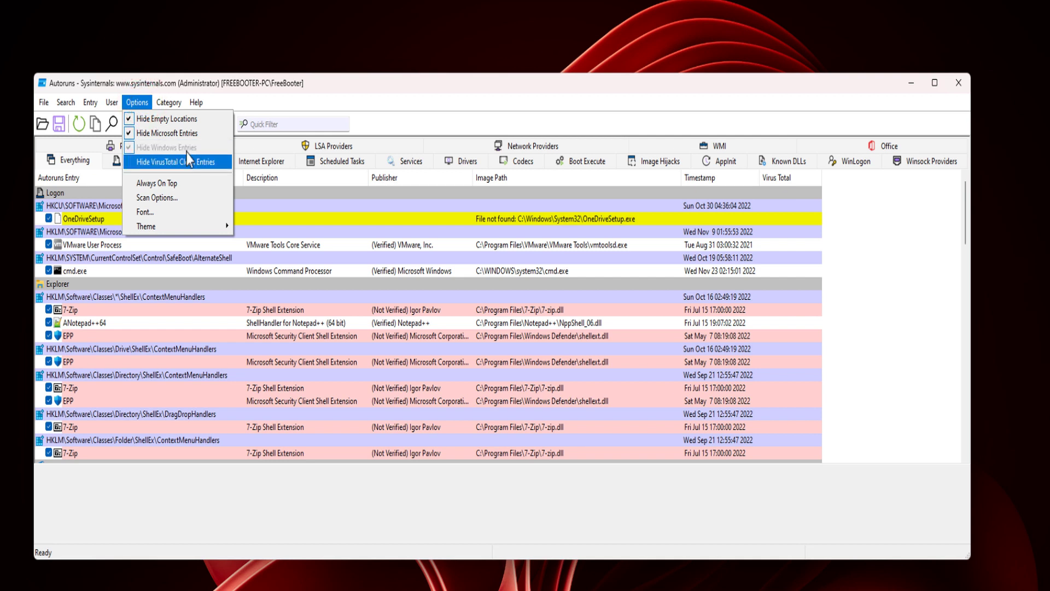
Rescan with Check VirusTotal.com and Submit Unknown Images ticked, accepting VirusTotal's terms
left_click(199, 198)
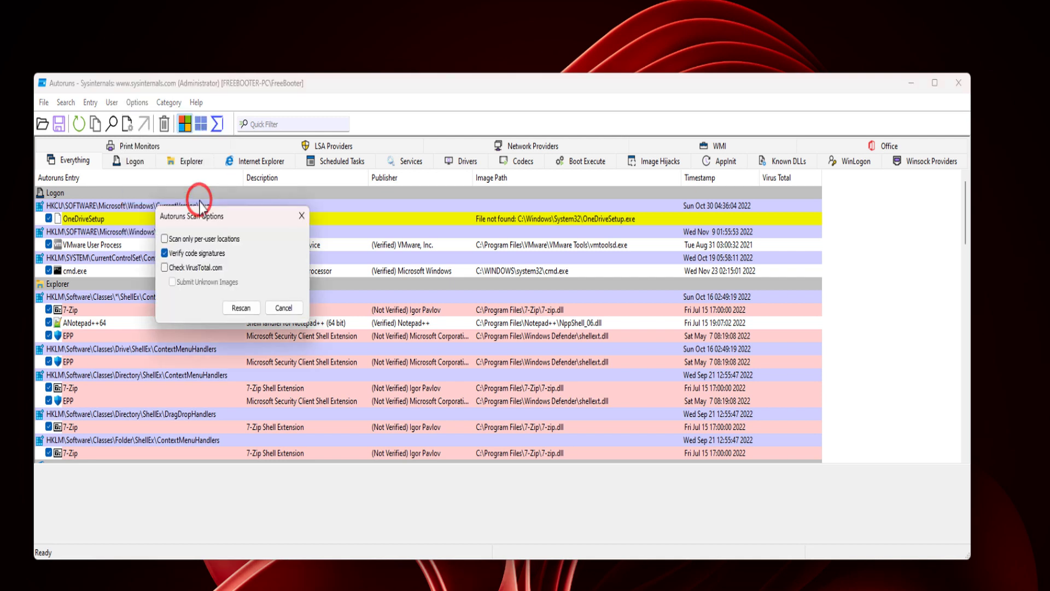
left_click(164, 269)
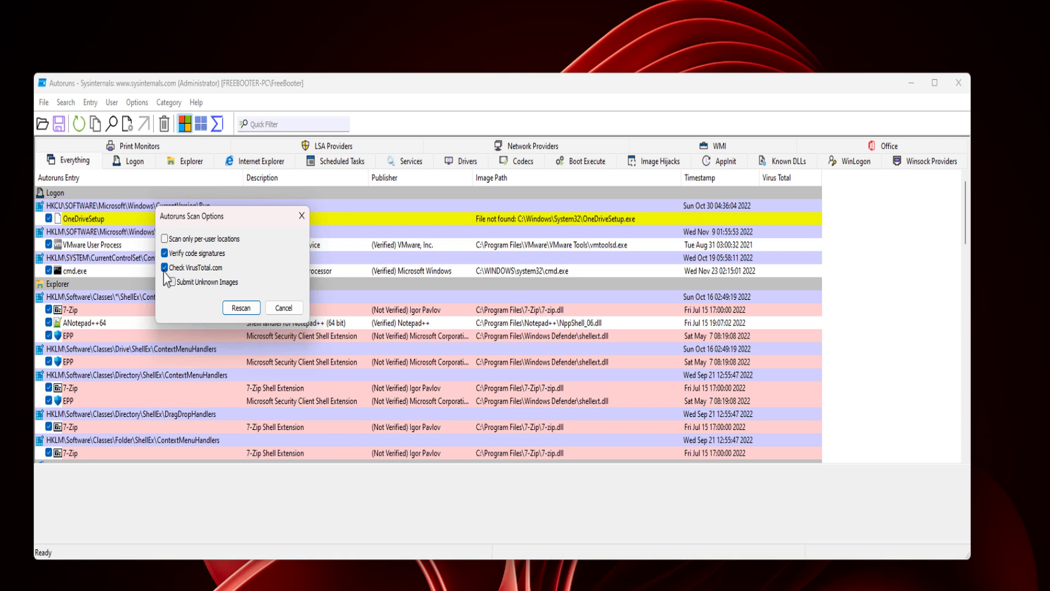
left_click(173, 282)
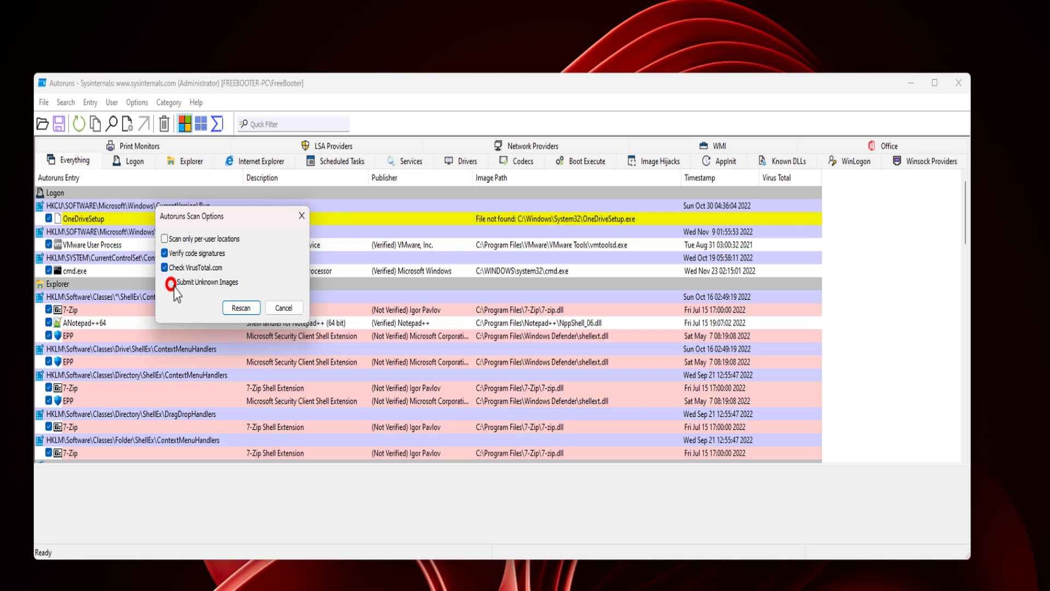
left_click(245, 311)
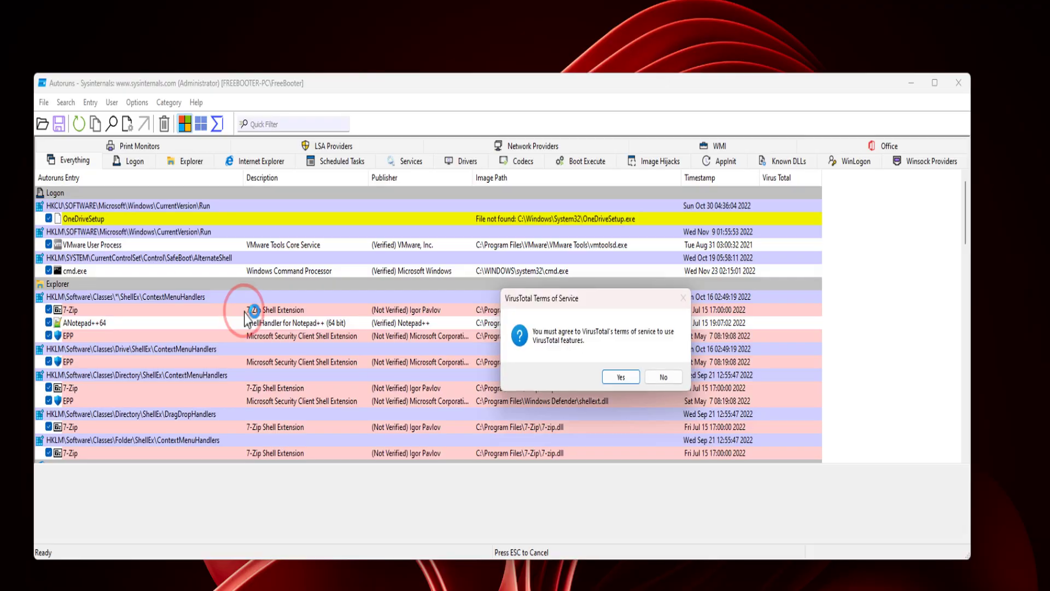
left_click(634, 380)
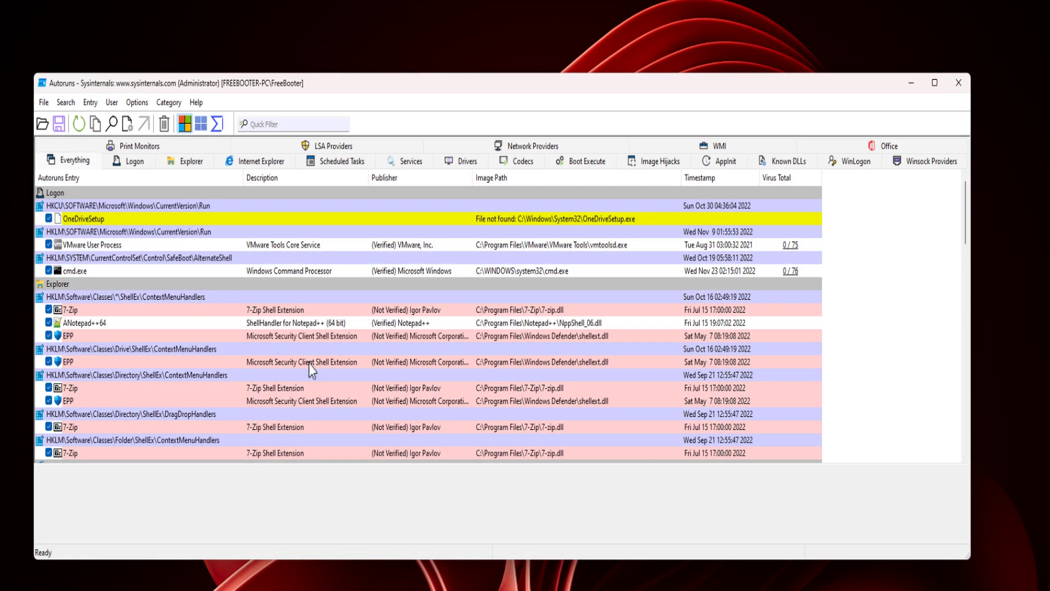
Review the VMware User Process and cmd.exe entries, then the scheduled task entries
left_click(142, 244)
left_click(143, 271)
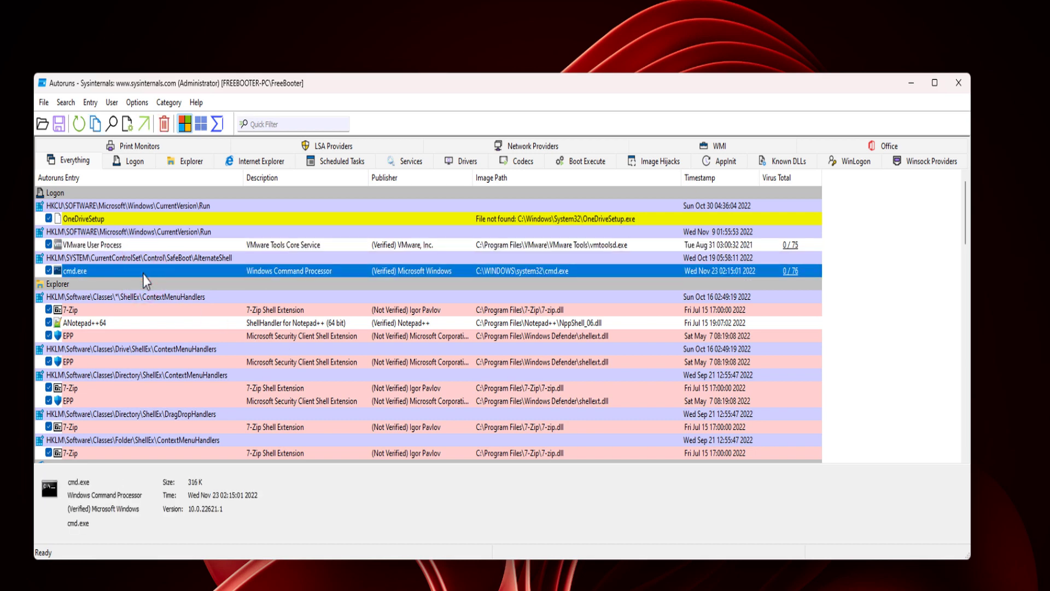
key("Page_Down")
key("Page_Down")
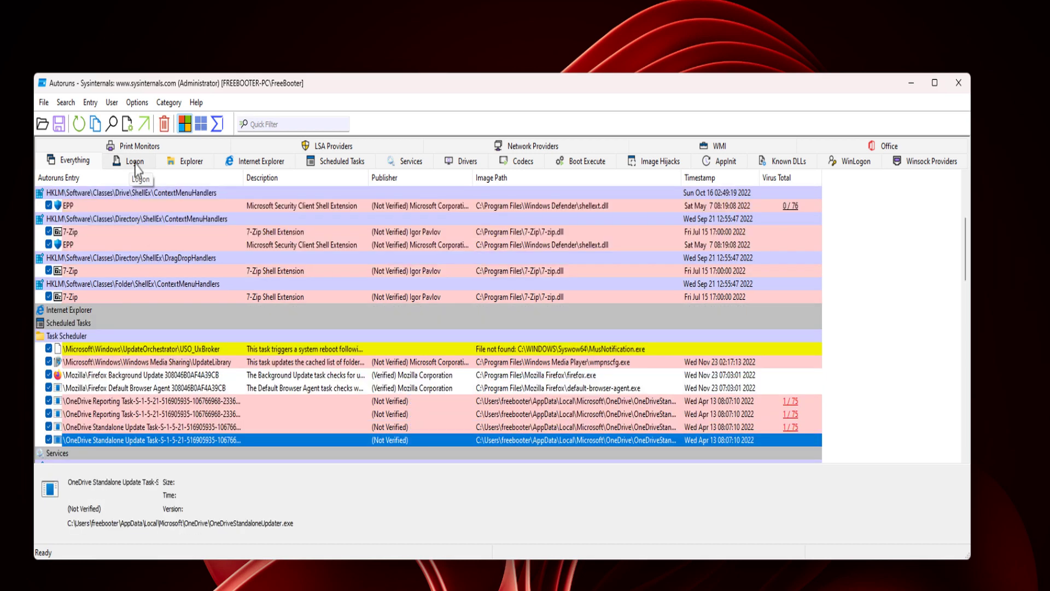
In the Logon list, untick the OneDriveSetup entry and check its context menu
left_click(135, 161)
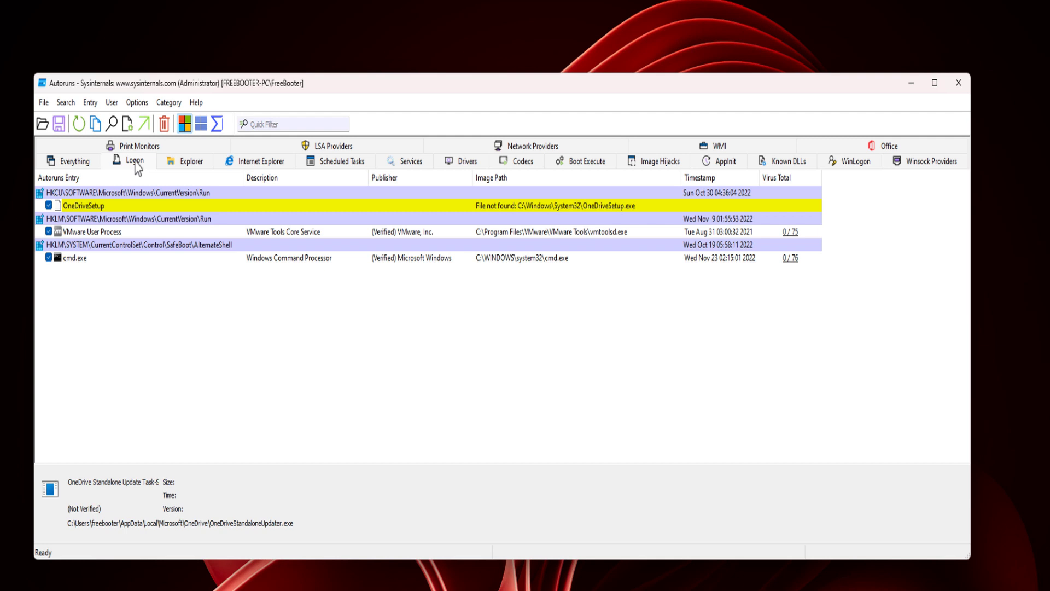
left_click(49, 205)
left_click(179, 206)
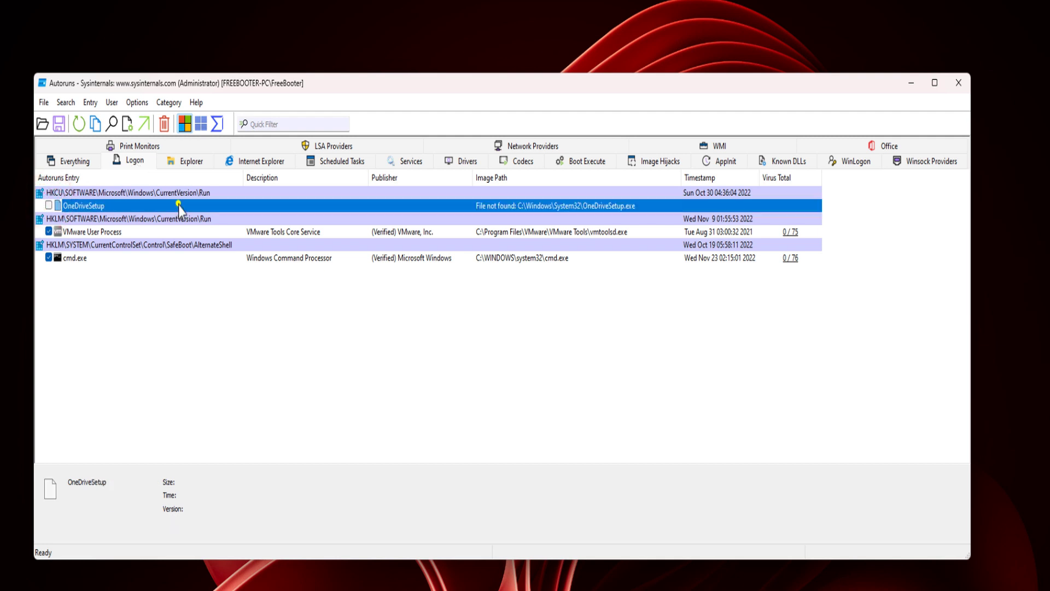
right_click(179, 207)
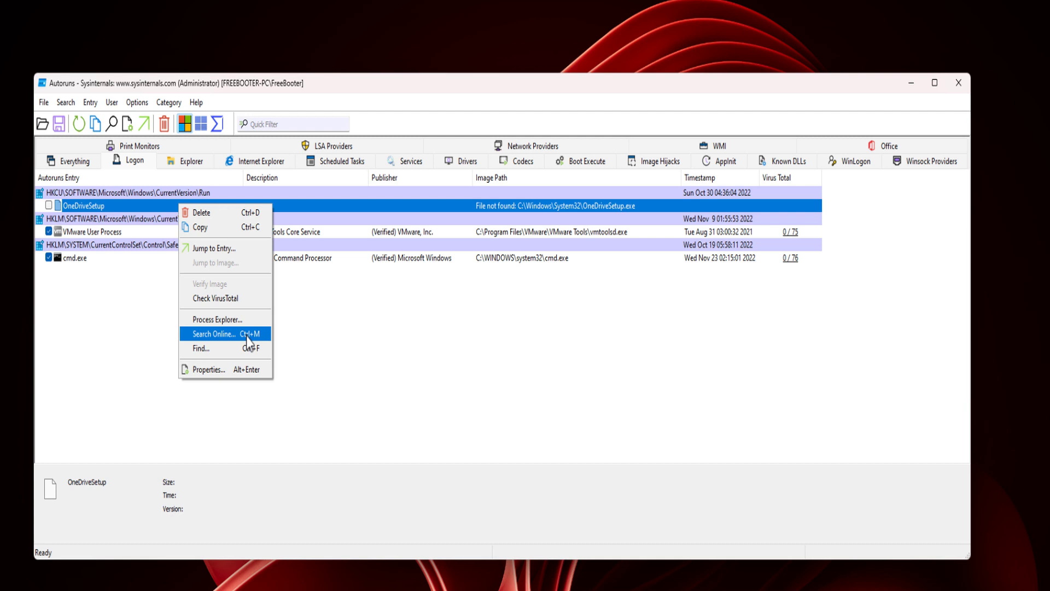
left_click(414, 396)
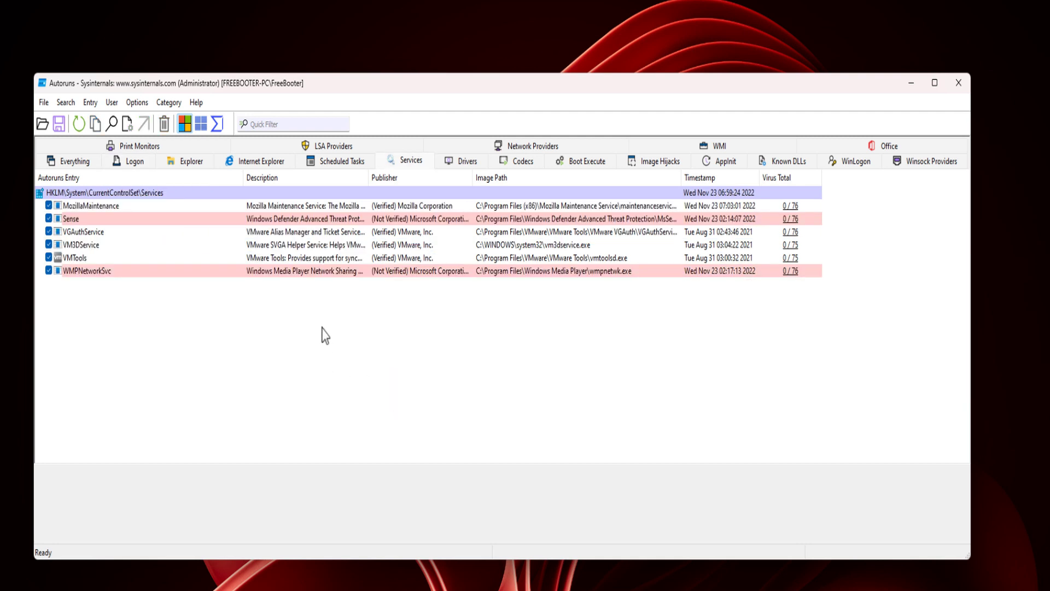
Inspect the WMPNetworkSvc service, then close Autoruns and its folder window
left_click(283, 271)
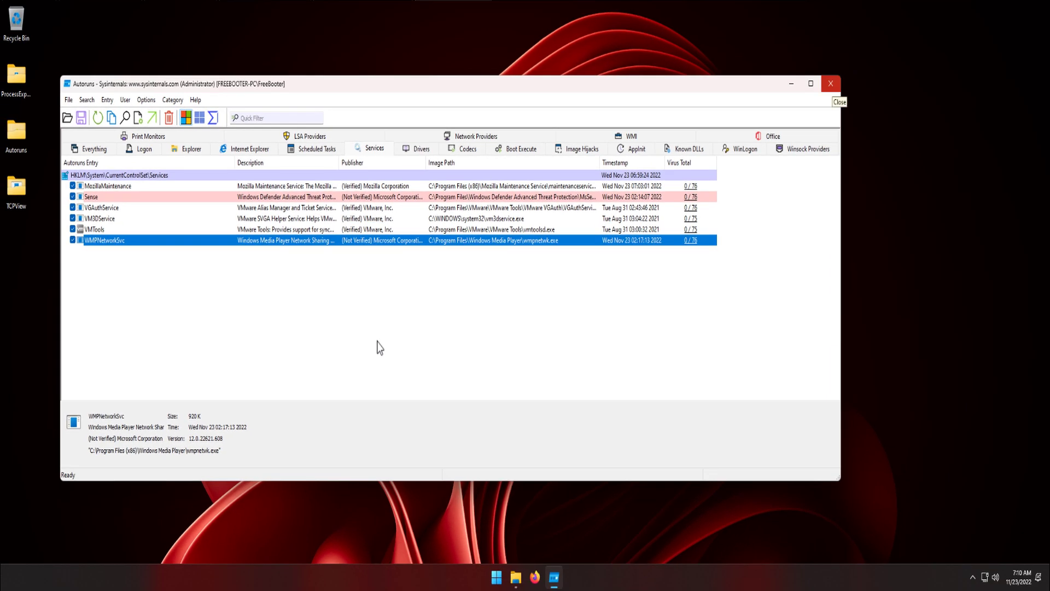
left_click(831, 85)
left_click(762, 114)
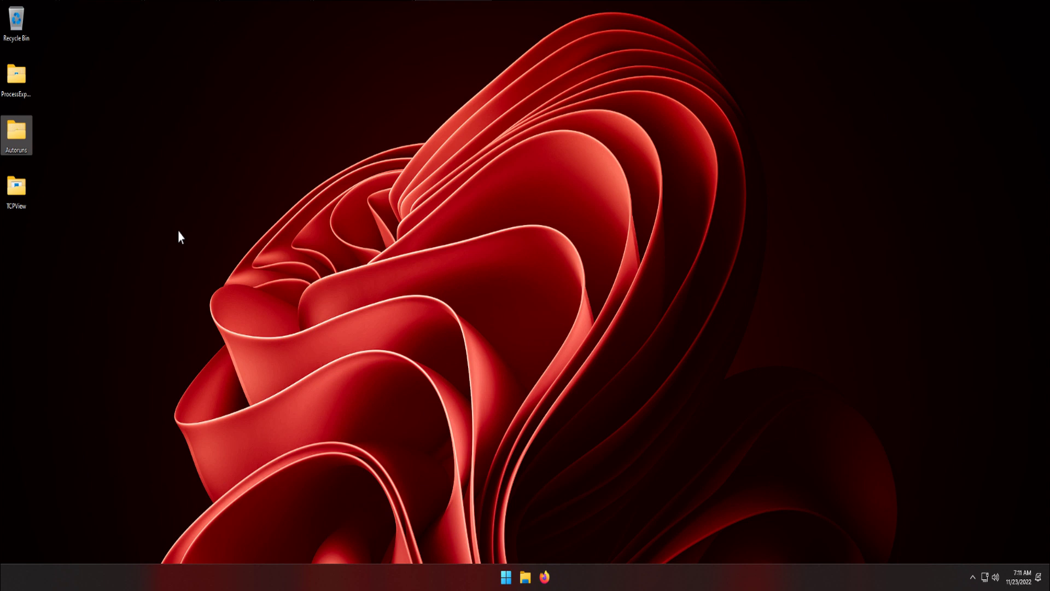
Run tcpview.exe as administrator from the TCPView folder and accept its licence
double_click(29, 192)
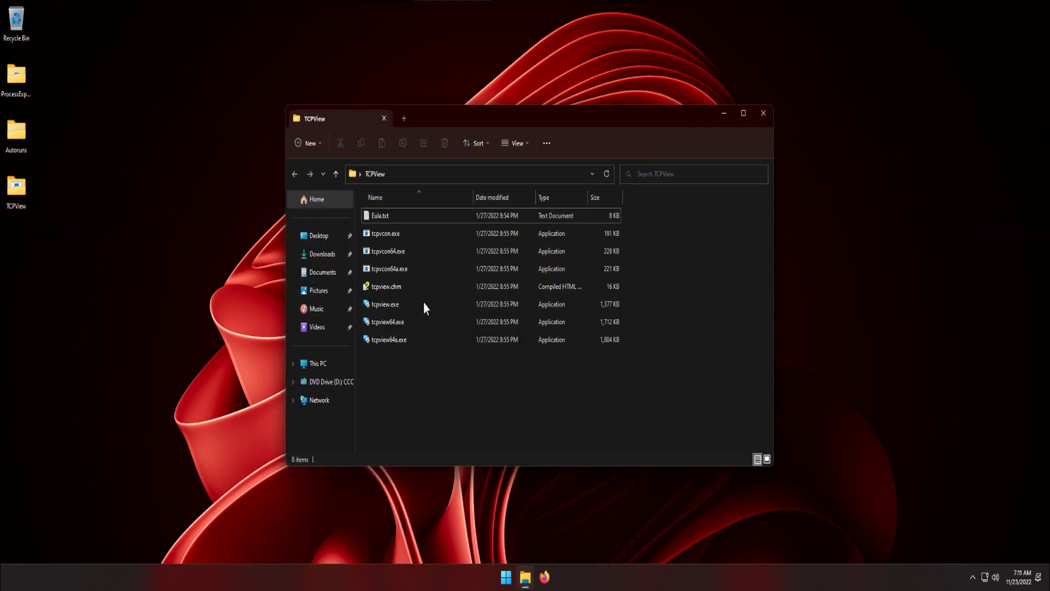
left_click(445, 310)
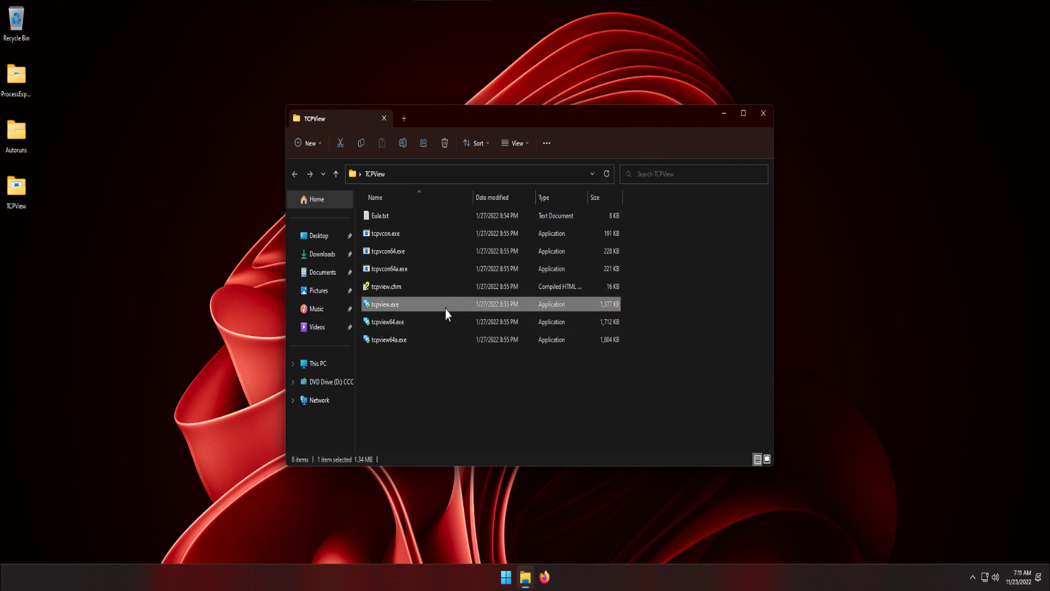
right_click(445, 310)
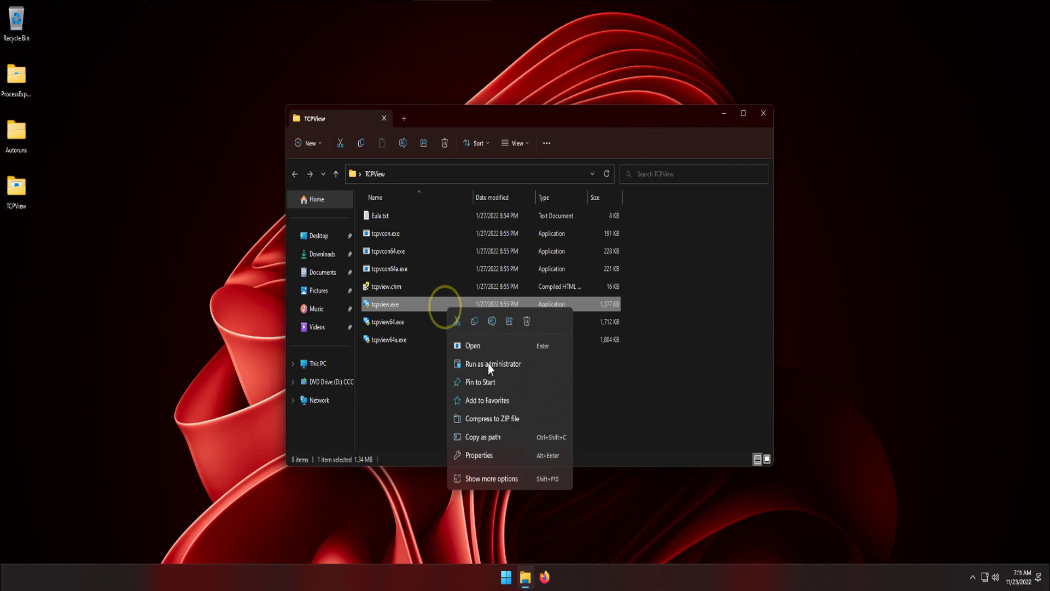
left_click(488, 364)
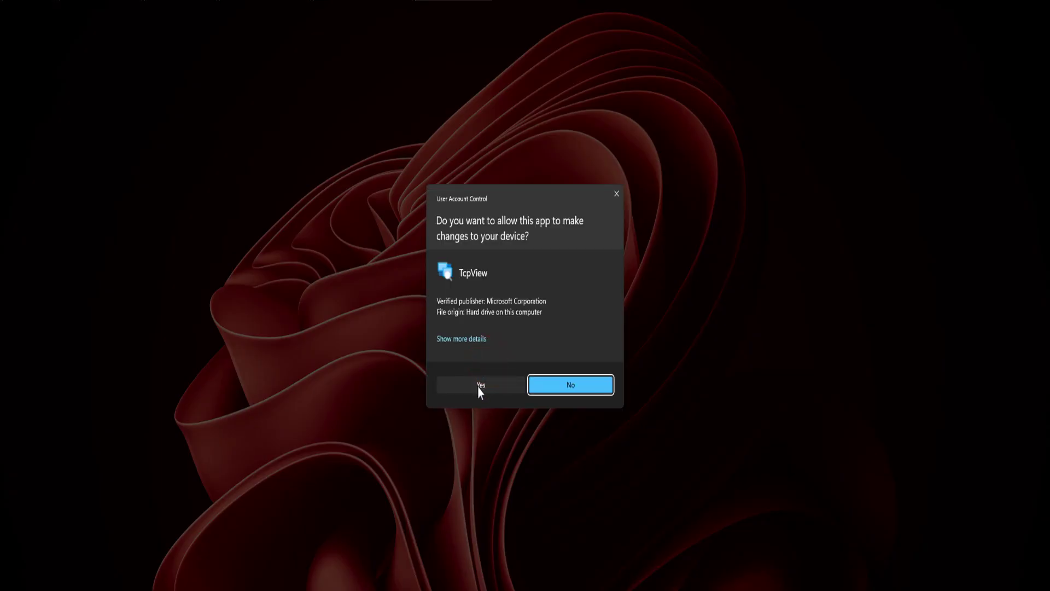
left_click(477, 387)
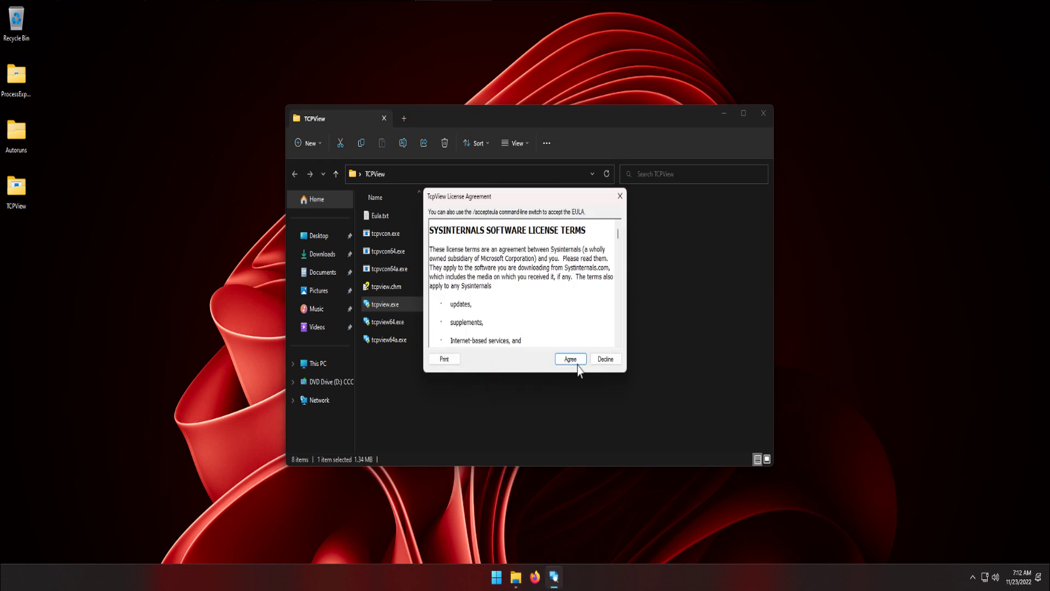
left_click(570, 359)
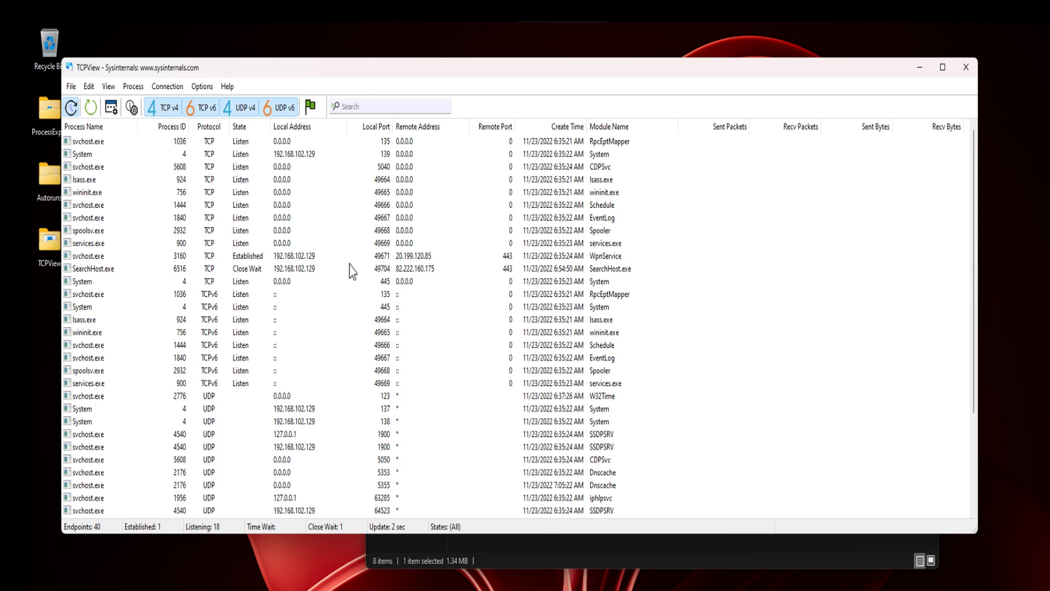
Check the Whois and other actions offered for the lsass.exe connection, then dismiss them
right_click(154, 320)
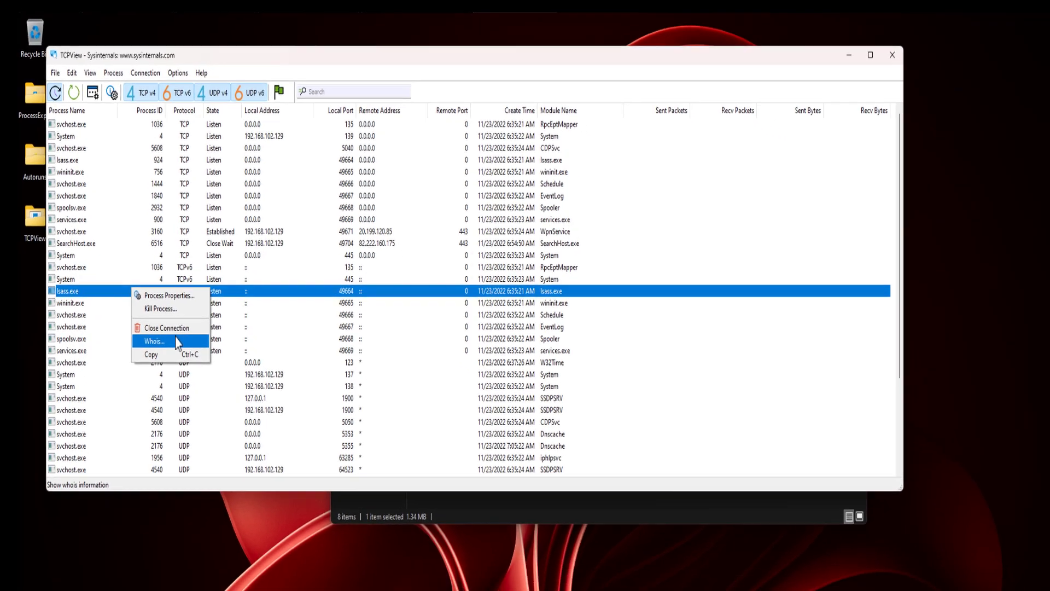
key("Escape")
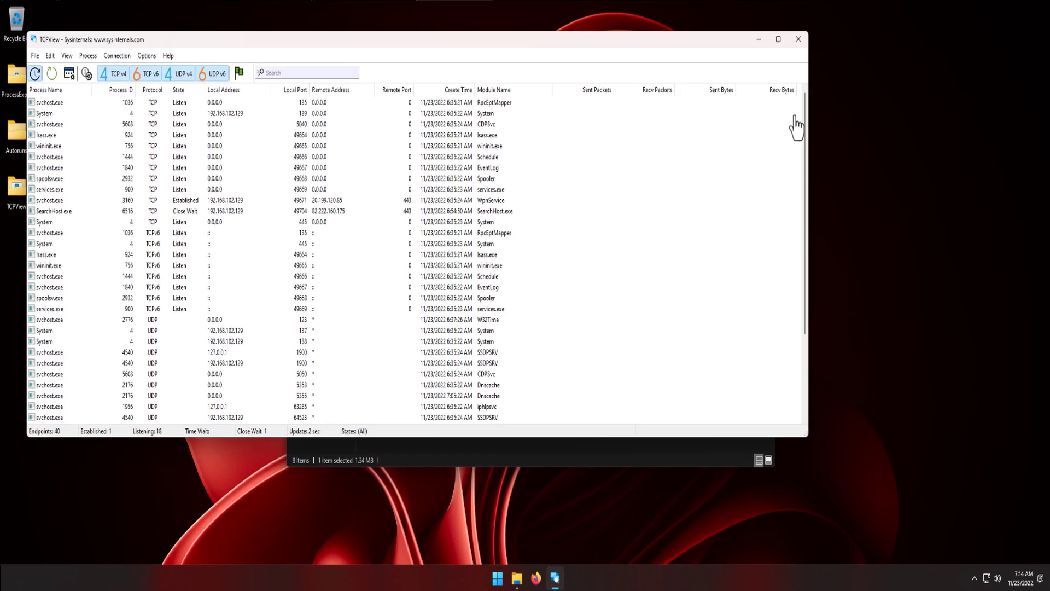
Close TCPView and then its File Explorer folder window
left_click(797, 39)
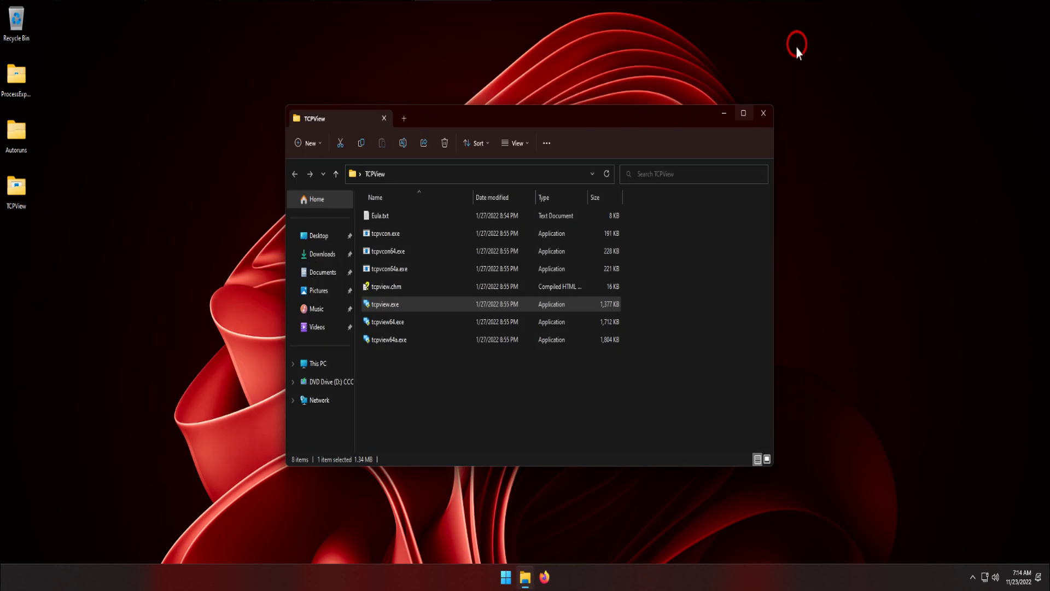
left_click(763, 113)
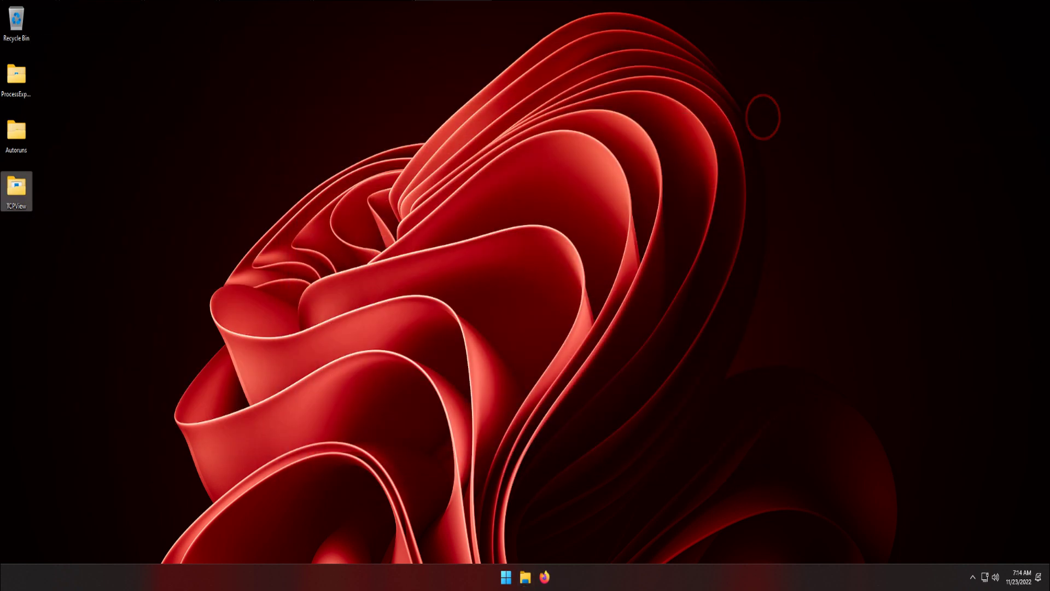